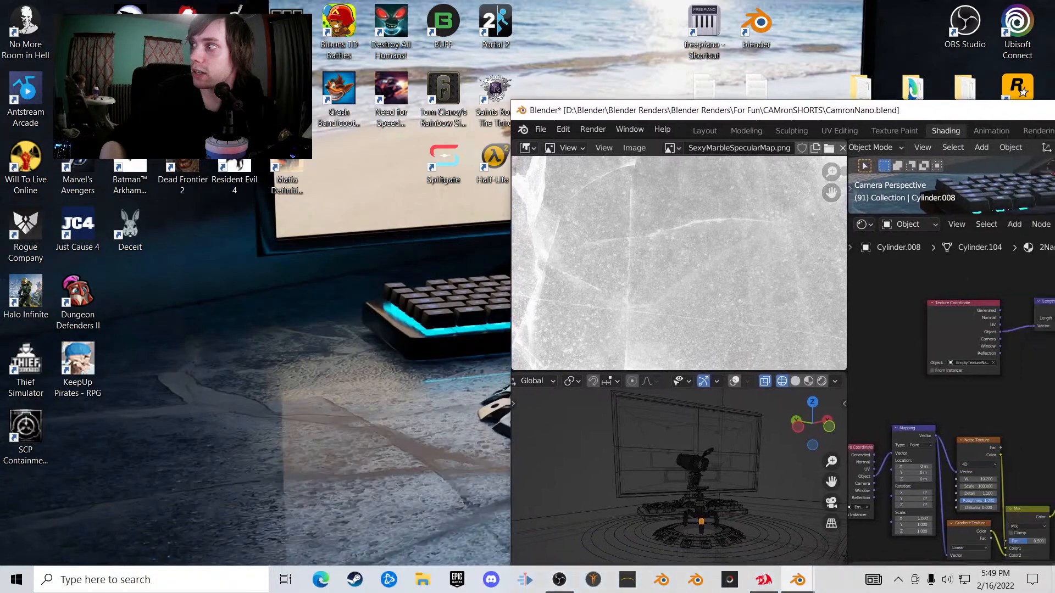
# - Maximize the Blender window and enlarge the shader editor at the expense of the neighbouring 3D viewports and image editor
pyautogui.moveTo(1054, 112); pyautogui.dragTo(868, 1)
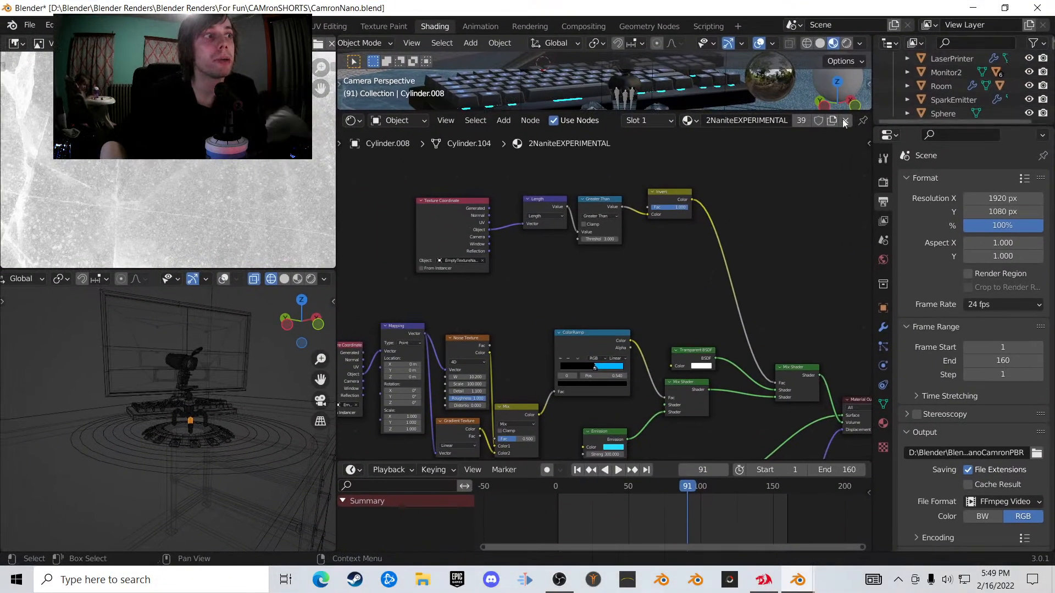
pyautogui.moveTo(665, 112); pyautogui.dragTo(666, 82)
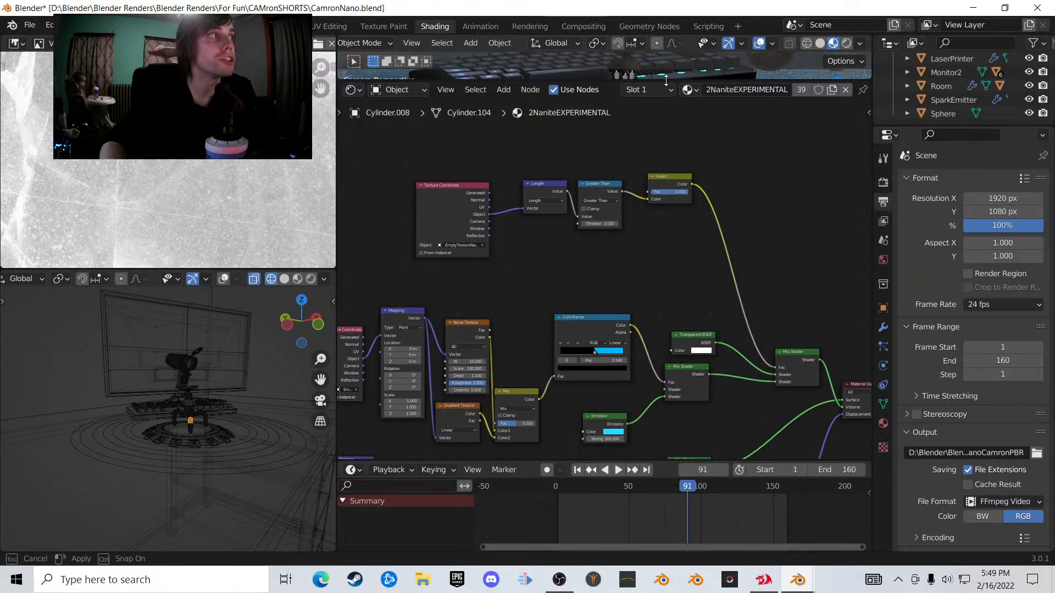
pyautogui.moveTo(334, 259); pyautogui.dragTo(210, 267)
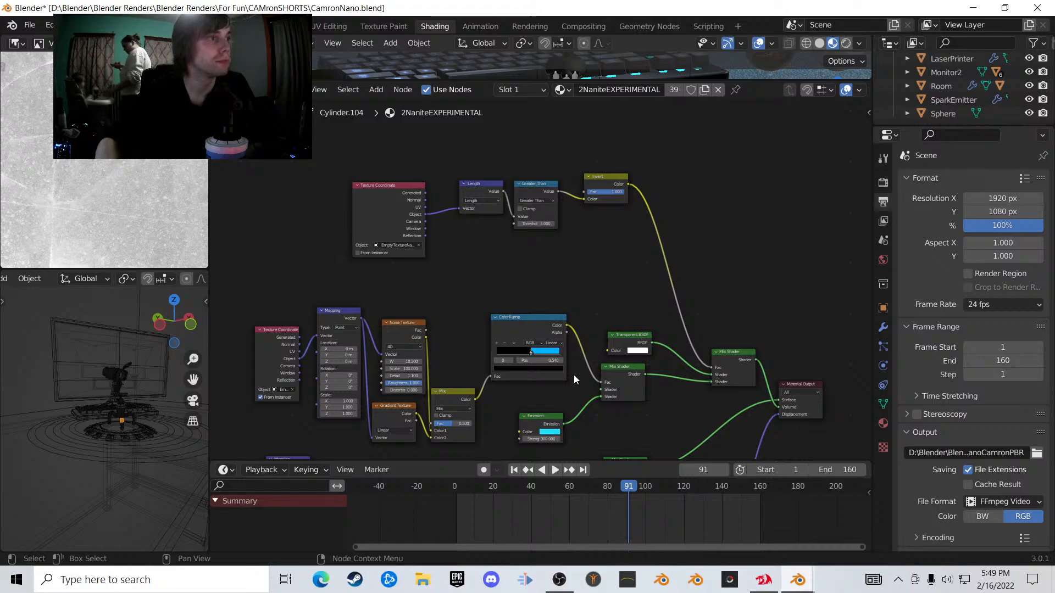
# - Examine the 2NaniteEXPERIMENTAL node tree, highlighting the blue emission branch and the transparency branch below it
pyautogui.moveTo(574, 374); pyautogui.dragTo(634, 212, button='middle')
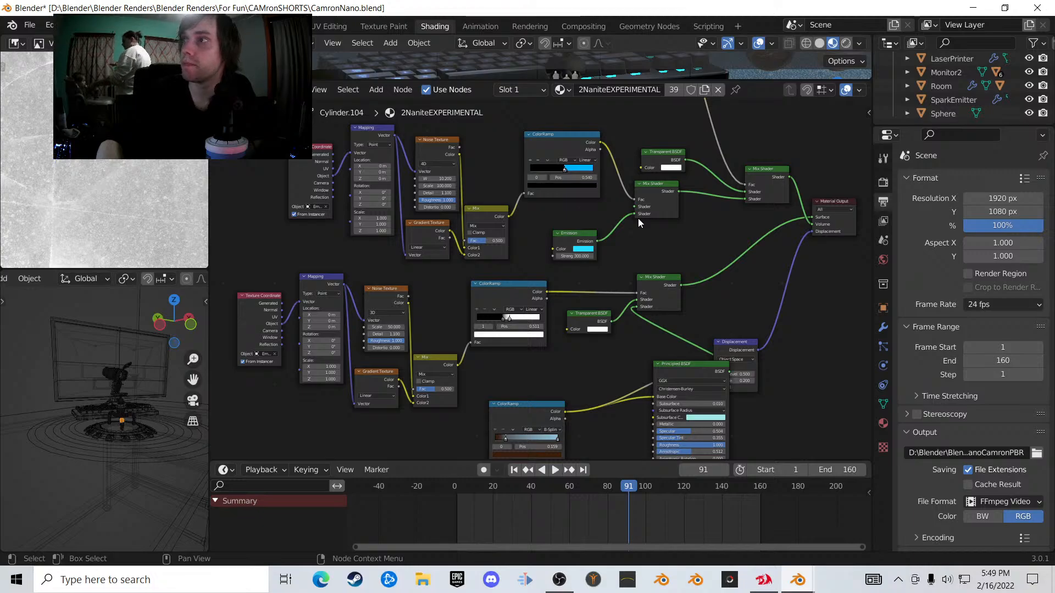
pyautogui.moveTo(636, 235); pyautogui.dragTo(617, 342, button='middle')
pyautogui.scroll(-2, 659, 326)
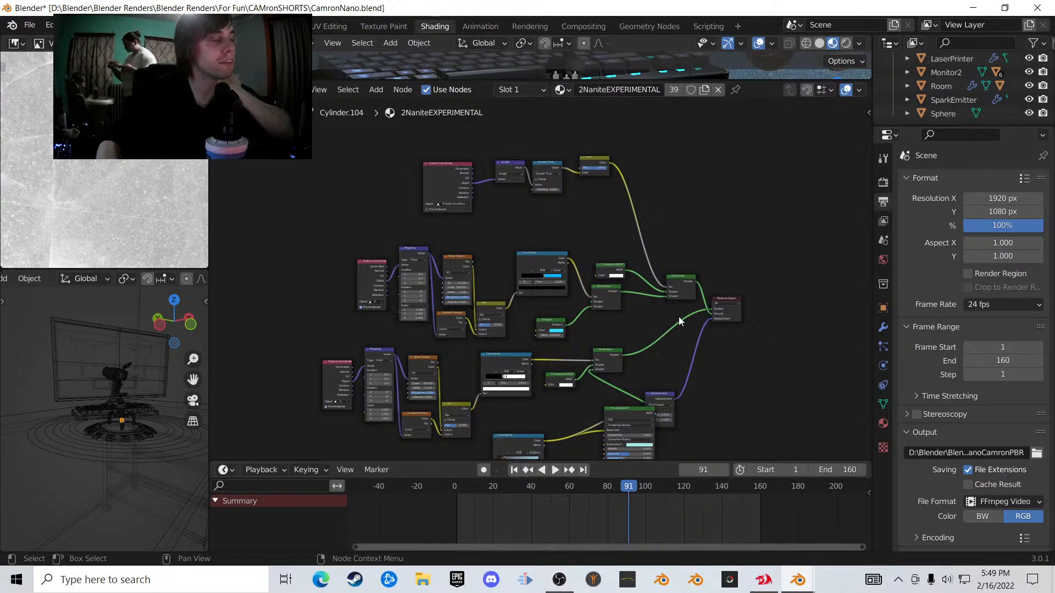
pyautogui.moveTo(658, 319); pyautogui.dragTo(566, 294)
pyautogui.moveTo(632, 332); pyautogui.dragTo(357, 213)
pyautogui.moveTo(599, 322); pyautogui.dragTo(366, 252)
pyautogui.moveTo(536, 251); pyautogui.dragTo(535, 254)
pyautogui.moveTo(583, 346); pyautogui.dragTo(574, 284, button='middle')
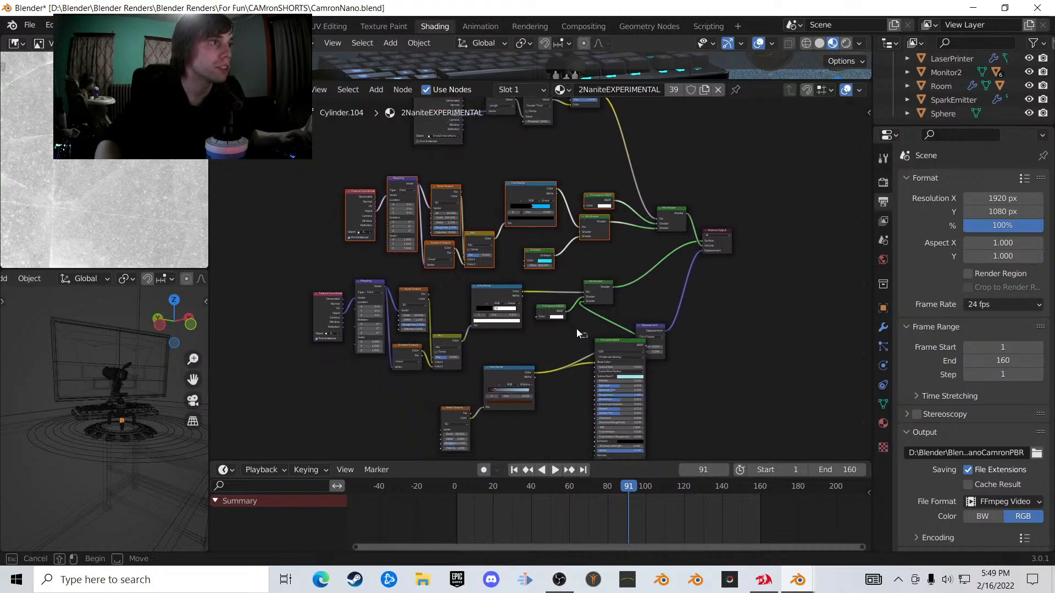
pyautogui.moveTo(577, 336); pyautogui.dragTo(291, 304)
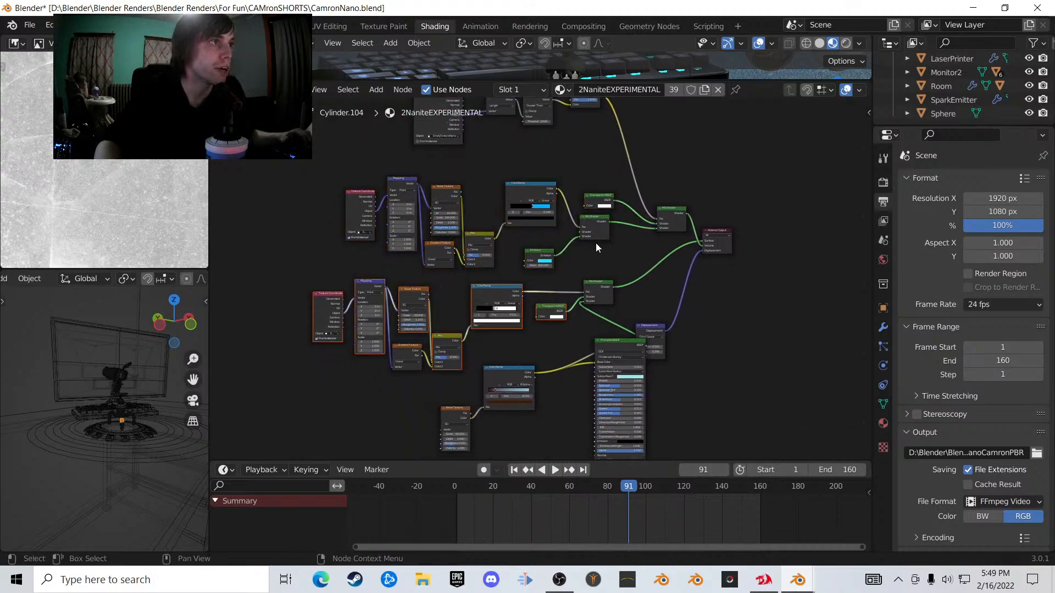
pyautogui.moveTo(647, 250); pyautogui.dragTo(341, 195)
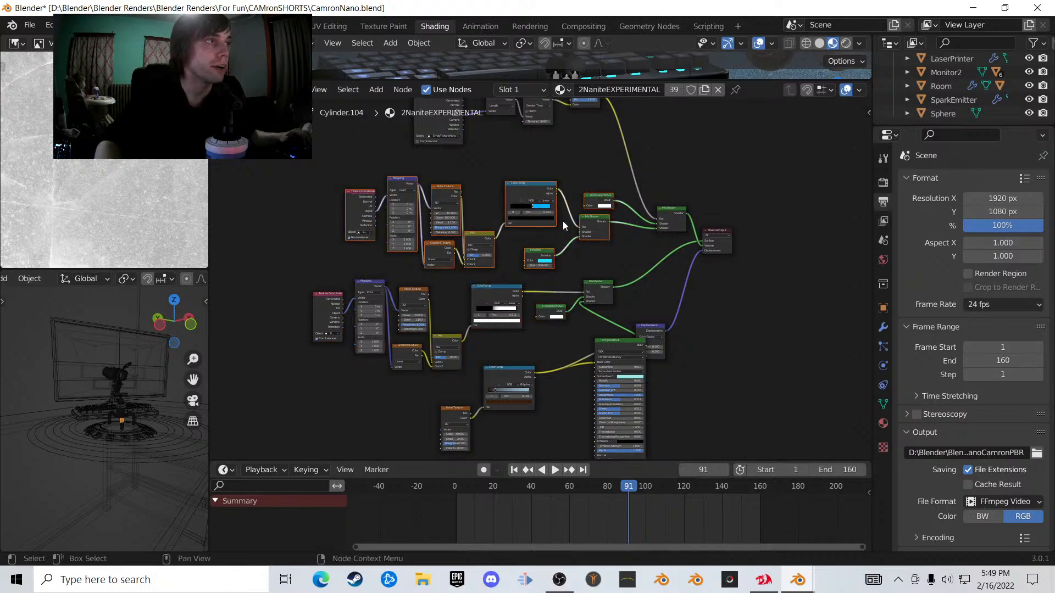
pyautogui.click(579, 186)
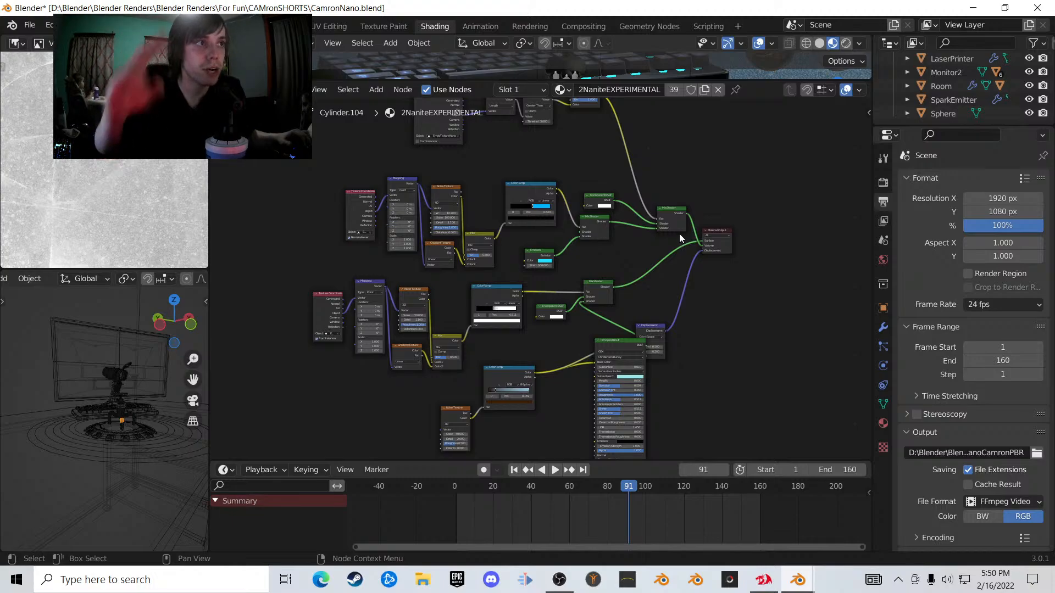
pyautogui.moveTo(635, 248); pyautogui.dragTo(332, 190)
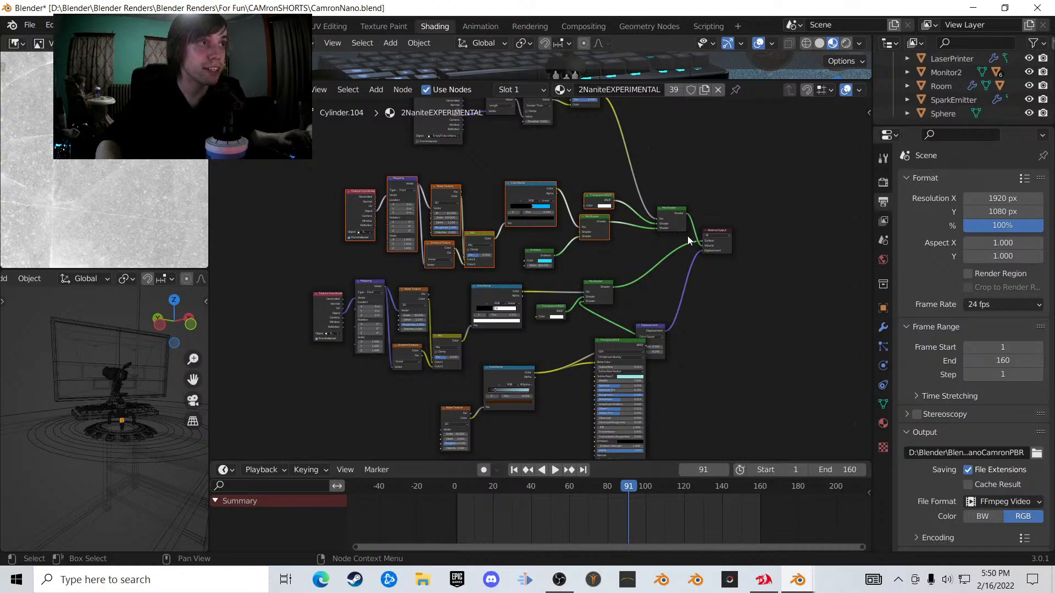
# - Reposition the final Mix Shader node slightly, between the Transparent BSDF and the Material Output
pyautogui.scroll(1, 688, 256)
pyautogui.moveTo(693, 196); pyautogui.dragTo(608, 273, button='middle')
pyautogui.scroll(3, 608, 273)
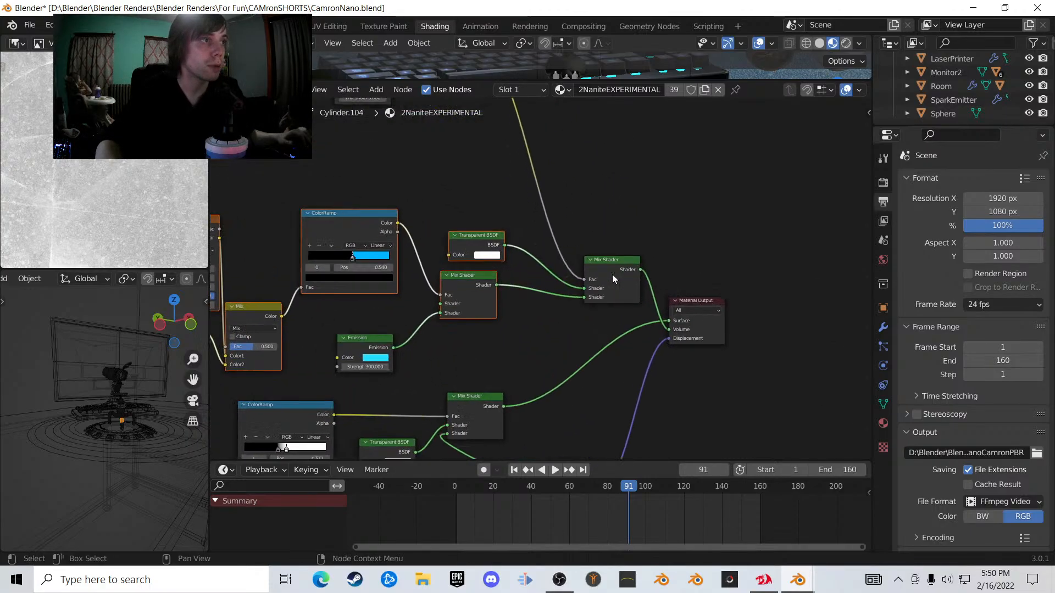
pyautogui.scroll(1, 612, 266)
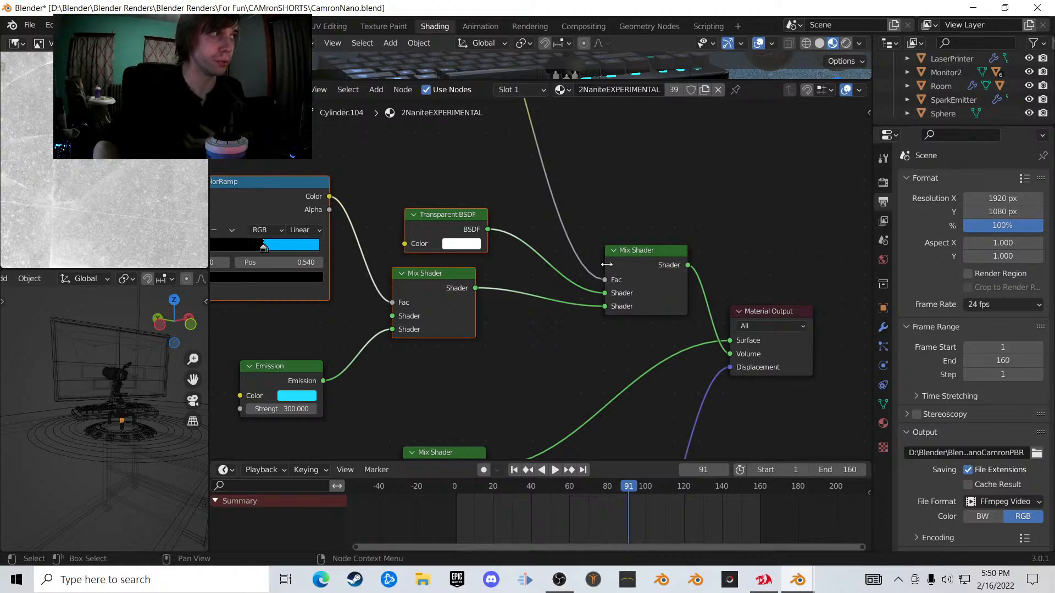
pyautogui.click(641, 260)
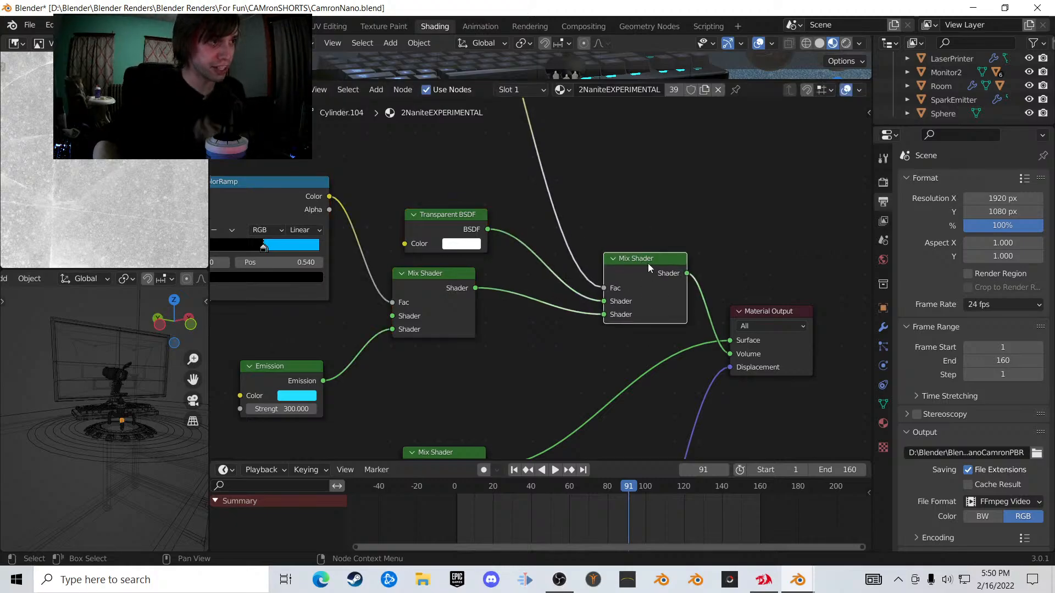
pyautogui.moveTo(647, 263)
pyautogui.mouseDown()
pyautogui.moveTo(641, 353)
pyautogui.moveTo(637, 250)
pyautogui.mouseUp()
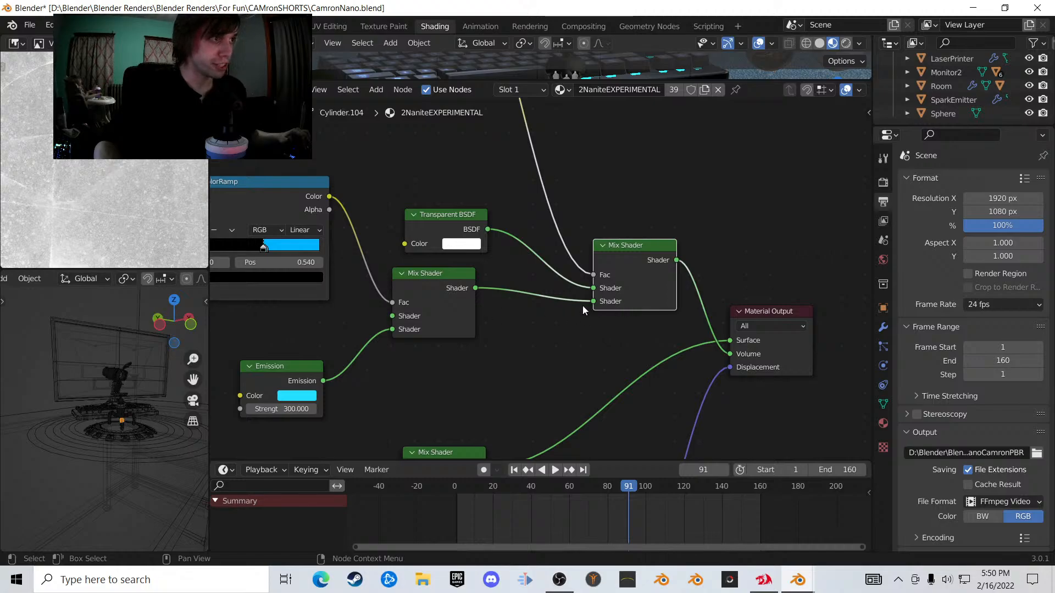
# - Spread out the Mix, Noise Texture, Gradient Texture and Texture Coordinate nodes feeding the blue ColorRamp
pyautogui.keyDown('shift'); pyautogui.moveTo(582, 275); pyautogui.dragTo(700, 293, button='middle'); pyautogui.keyUp('shift')
pyautogui.keyDown('shift'); pyautogui.moveTo(510, 319); pyautogui.dragTo(631, 286, button='middle'); pyautogui.keyUp('shift')
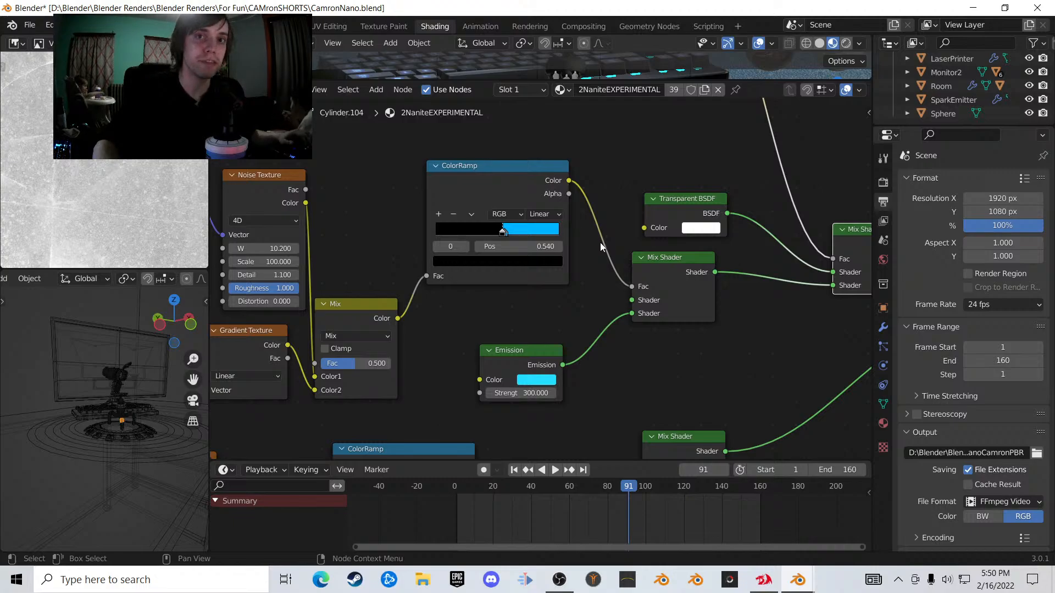
pyautogui.scroll(-1, 600, 266)
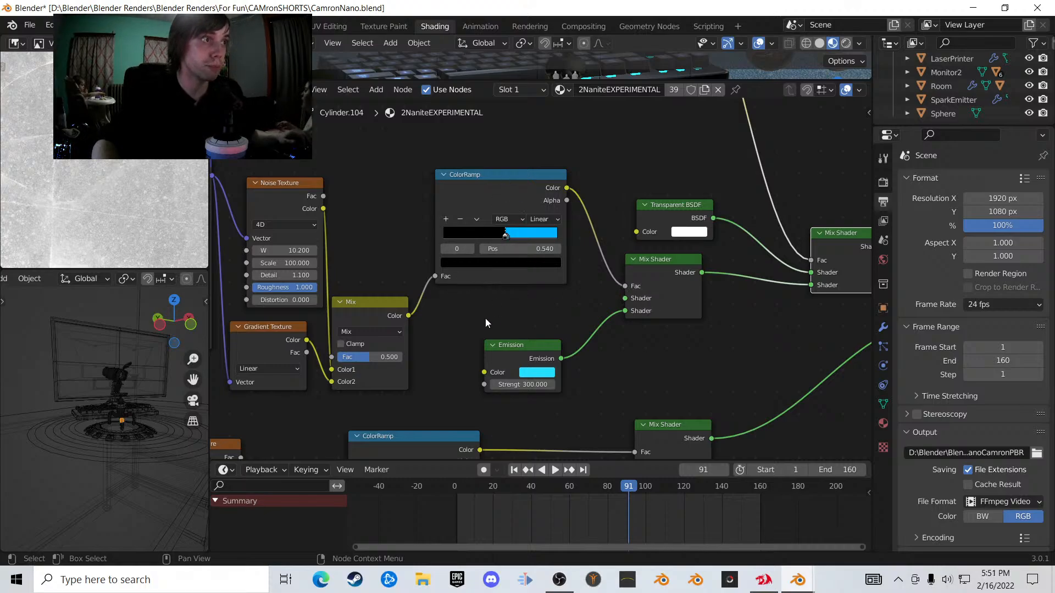
pyautogui.moveTo(449, 321); pyautogui.dragTo(652, 312, button='middle')
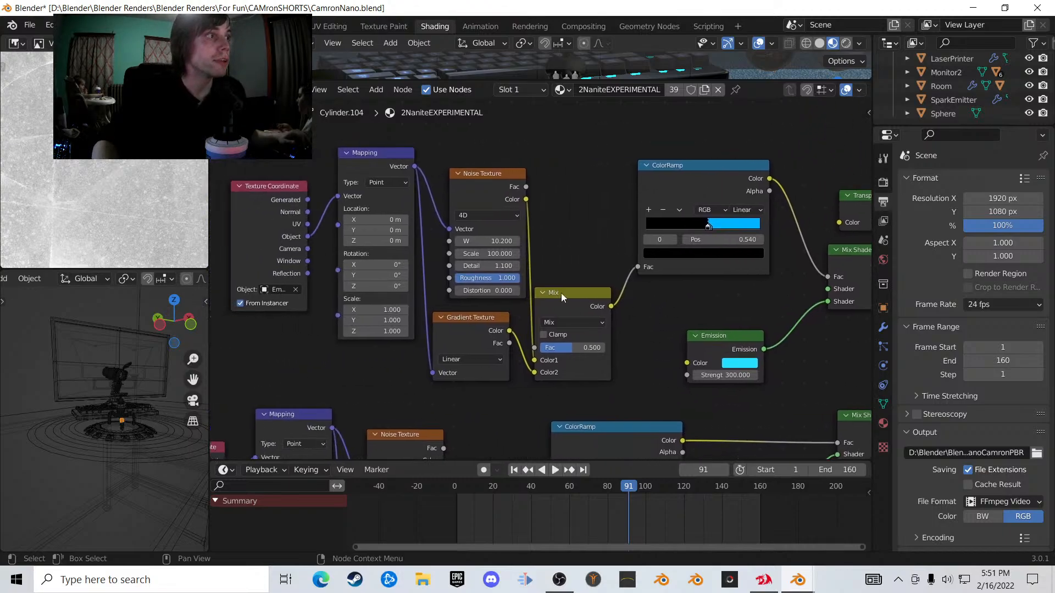
pyautogui.moveTo(561, 297); pyautogui.dragTo(577, 257)
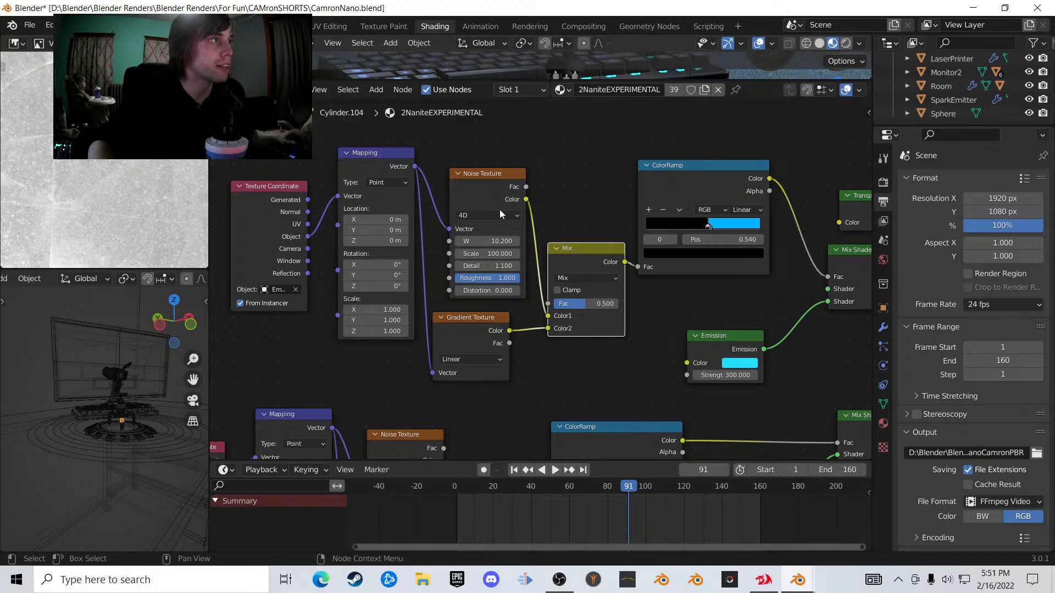
pyautogui.moveTo(484, 173); pyautogui.dragTo(483, 168)
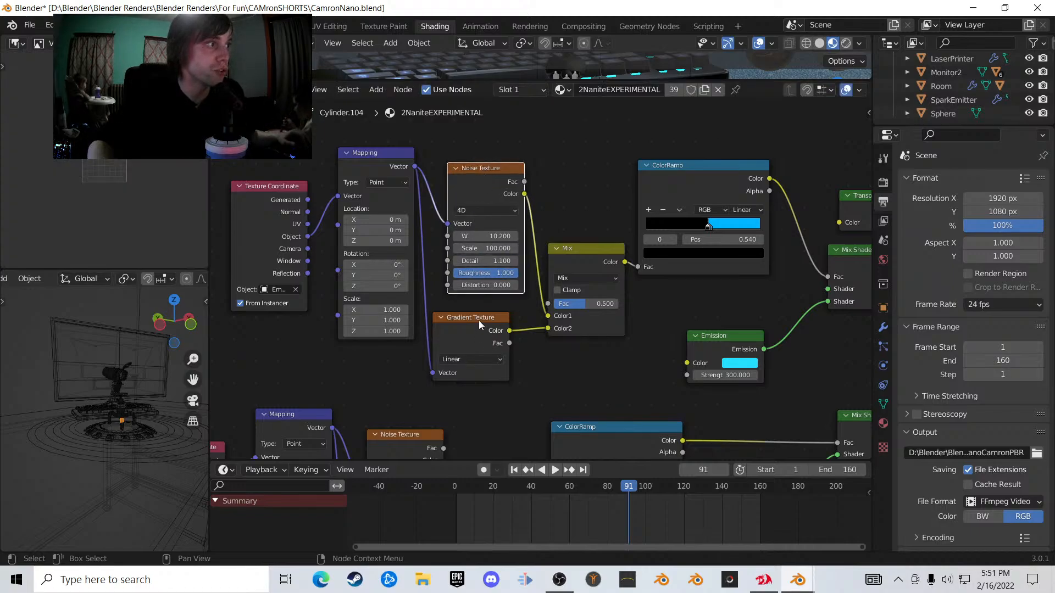
pyautogui.moveTo(479, 322); pyautogui.dragTo(490, 321)
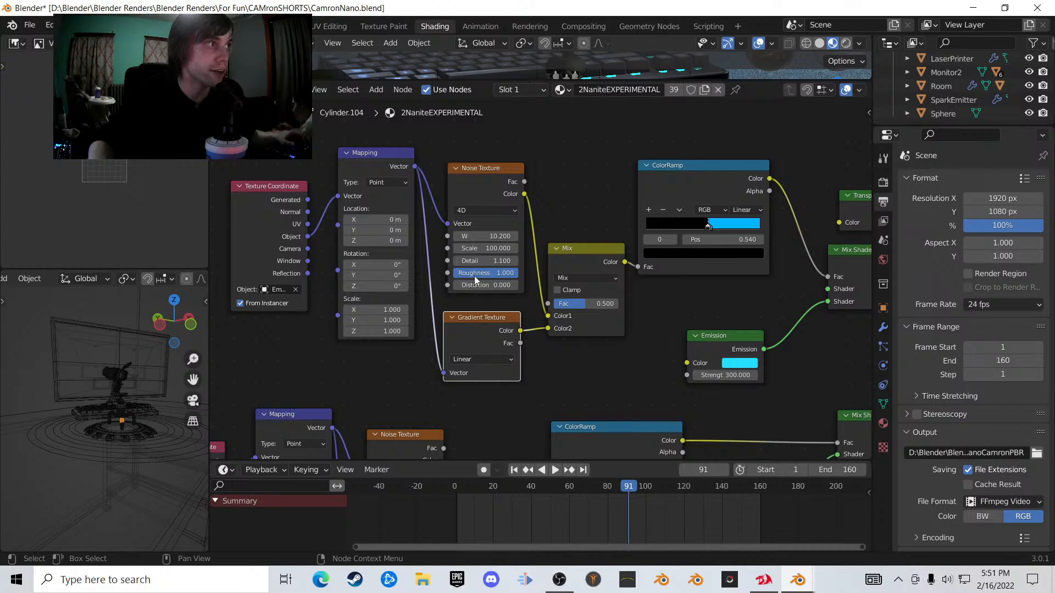
pyautogui.click(387, 154)
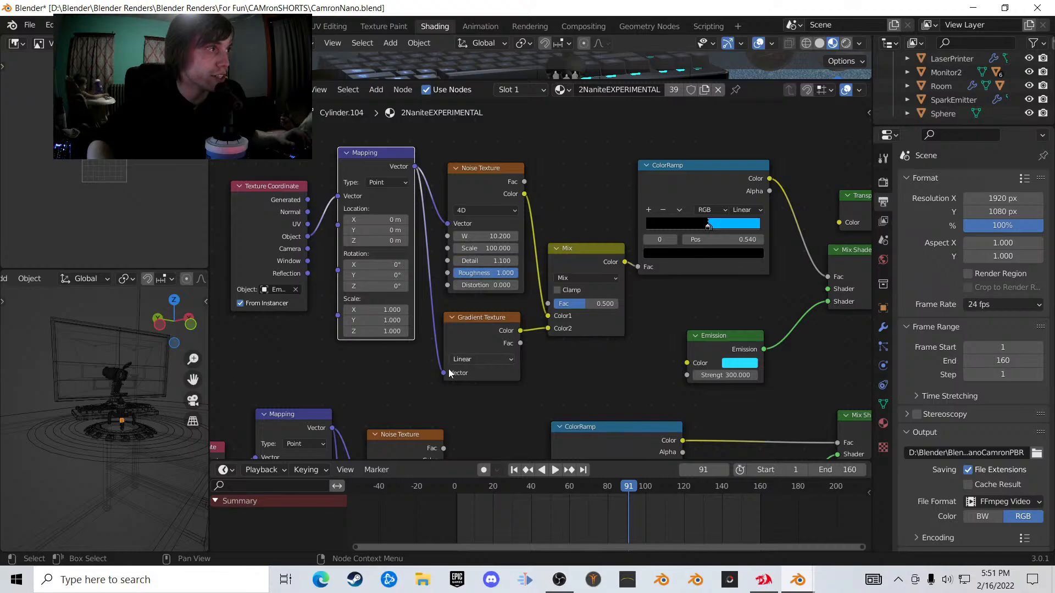
pyautogui.moveTo(231, 256); pyautogui.dragTo(179, 263)
pyautogui.scroll(3, 259, 305)
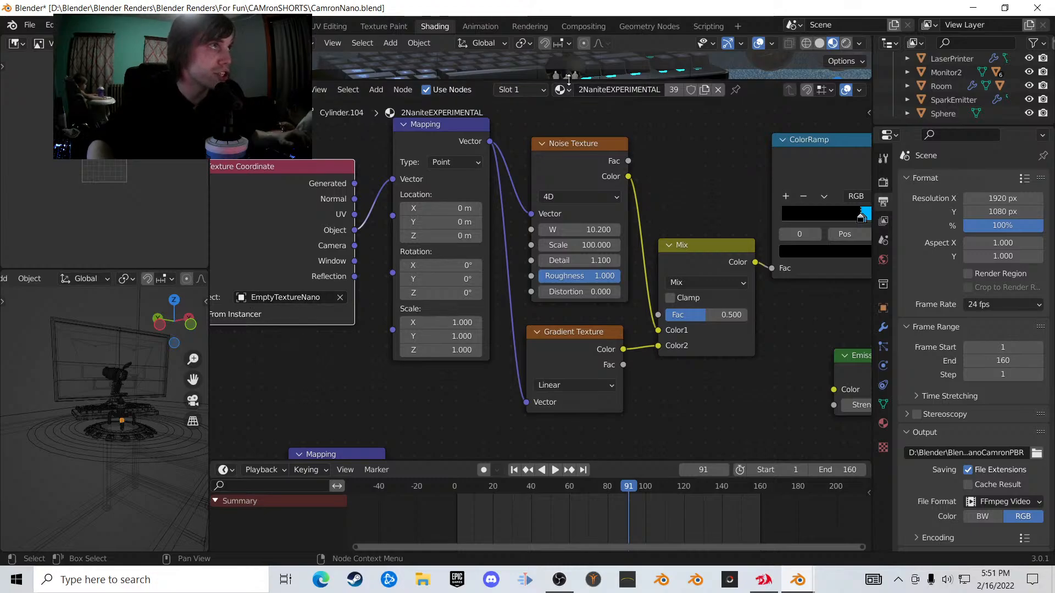
# - Enlarge the material preview viewport and select the EmptyTextureNano empty above the camera model
pyautogui.moveTo(554, 85); pyautogui.dragTo(559, 394)
pyautogui.scroll(-5, 560, 327)
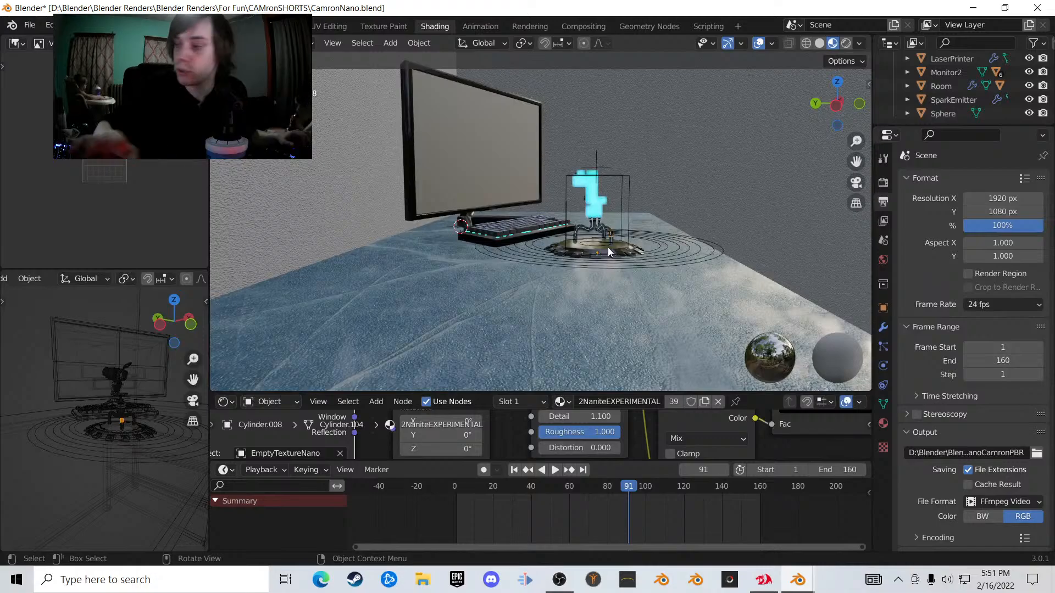
pyautogui.scroll(5, 607, 250)
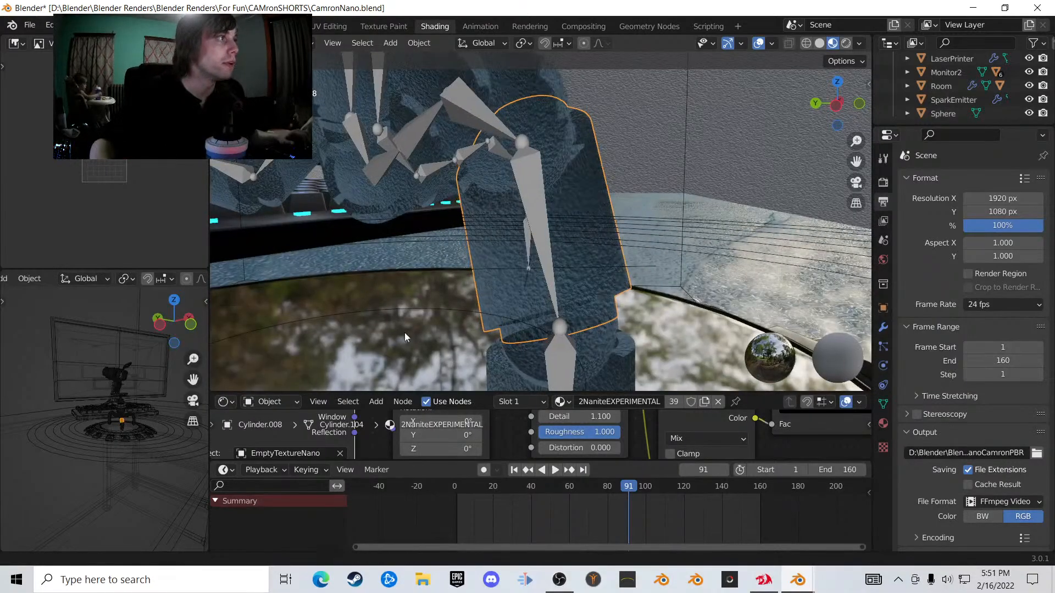
pyautogui.moveTo(519, 298); pyautogui.dragTo(527, 122, button='middle')
pyautogui.click(523, 95)
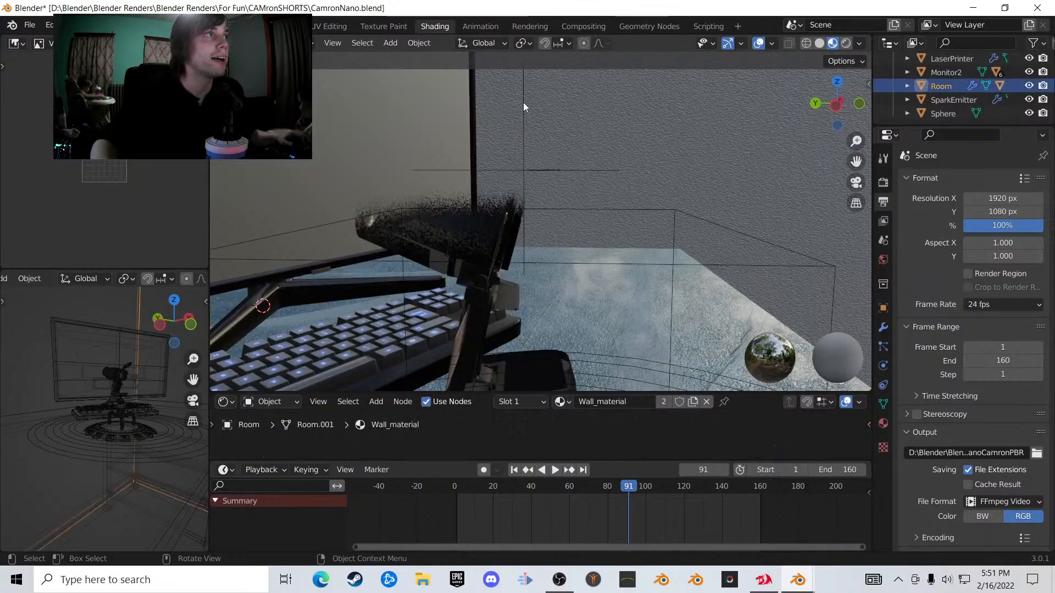
pyautogui.click(555, 169)
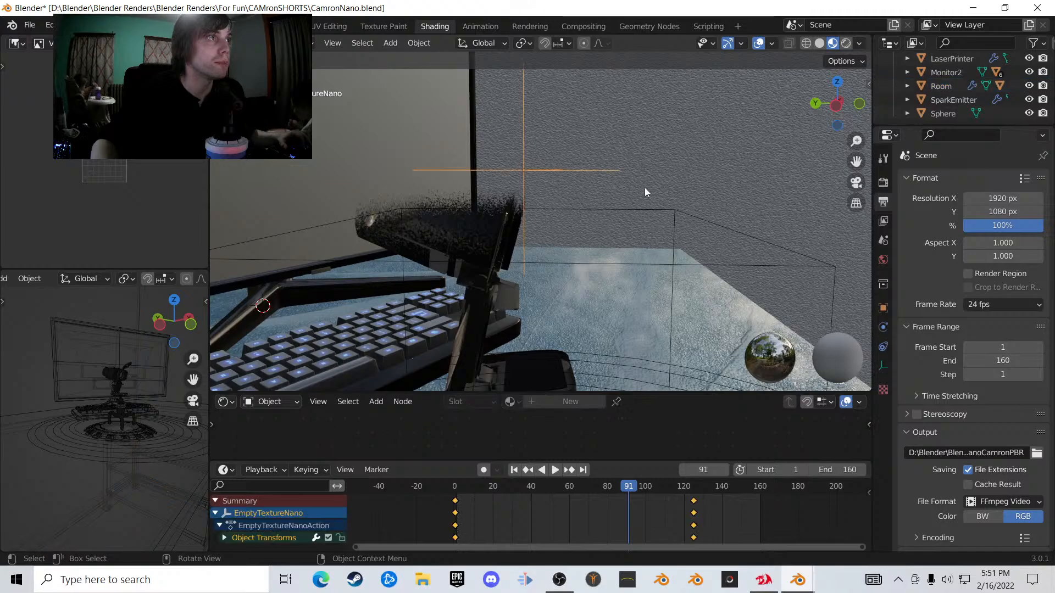
# - Try lowering the EmptyTextureNano empty along the global Z axis to preview the dissolve effect
pyautogui.press('g')
pyautogui.press('z')
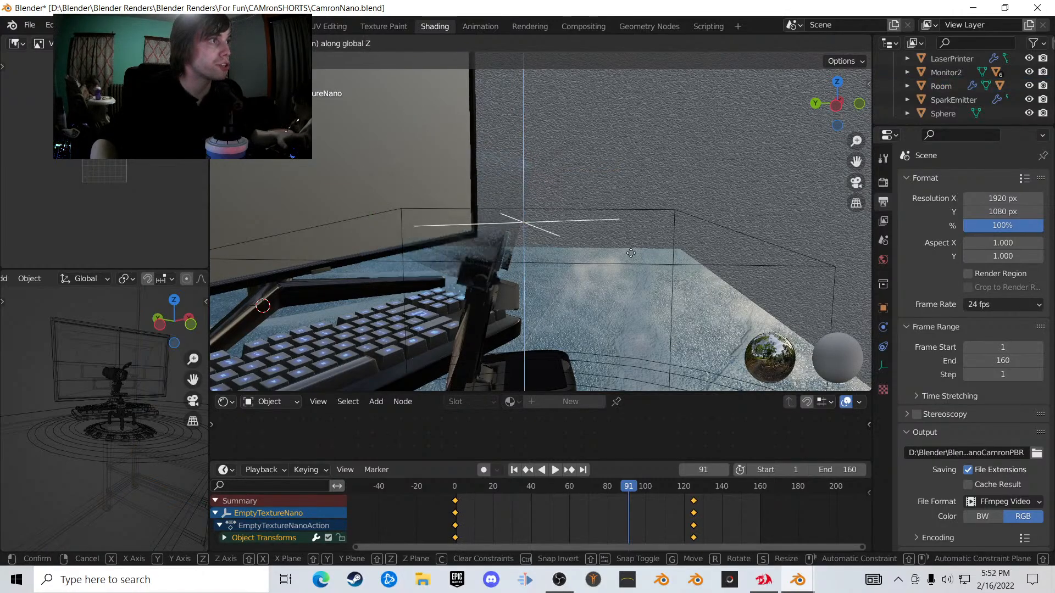
pyautogui.rightClick(624, 182)
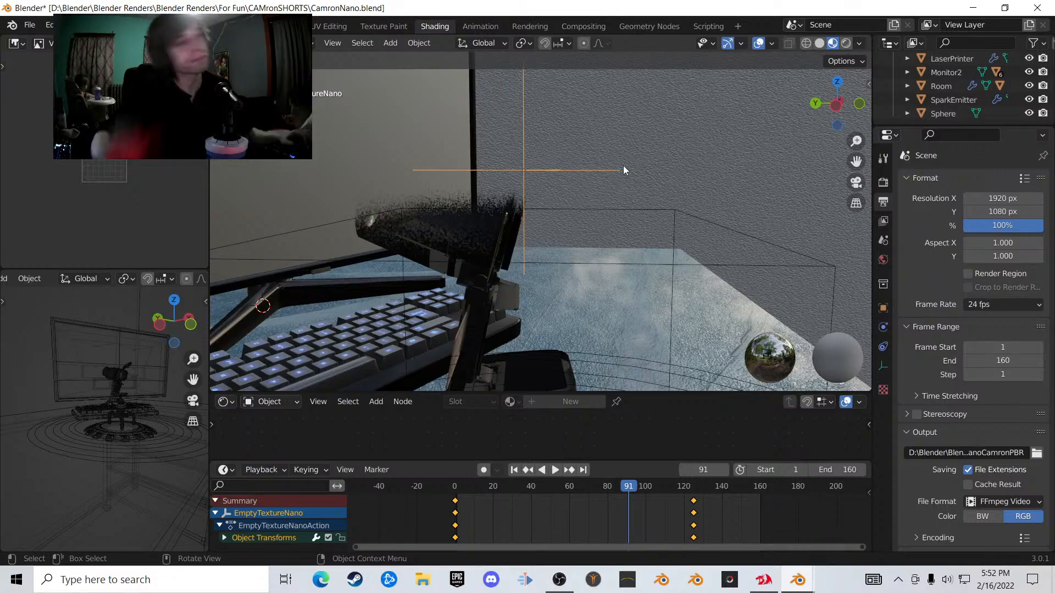
# - Enlarge the shader editor and select the CameraCase object to bring up its whole 2NaniteBlkHead node tree
pyautogui.moveTo(550, 154); pyautogui.dragTo(523, 309, button='middle')
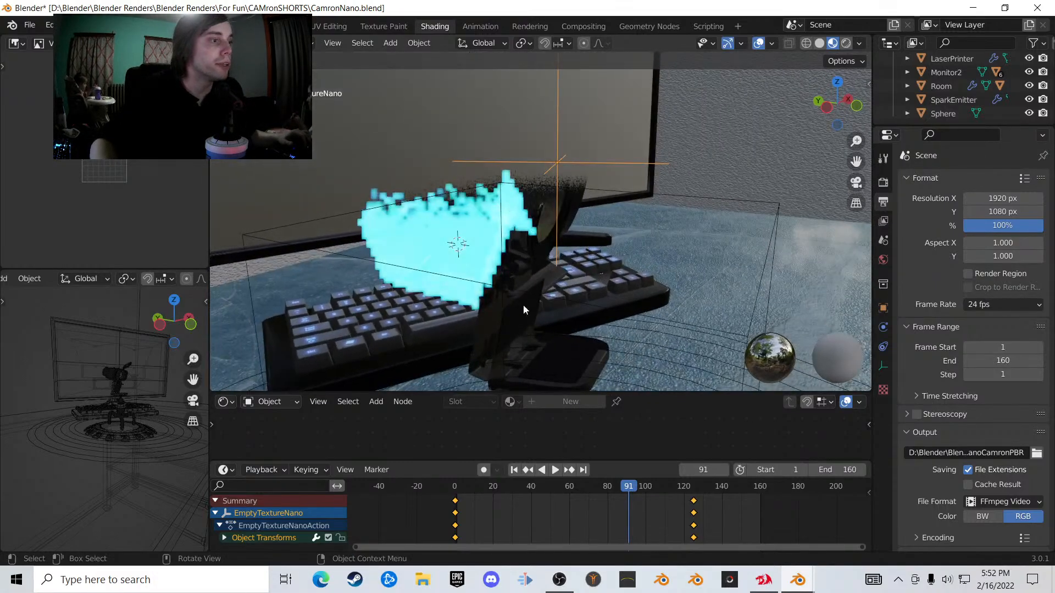
pyautogui.moveTo(608, 393); pyautogui.dragTo(511, 260)
pyautogui.click(451, 148)
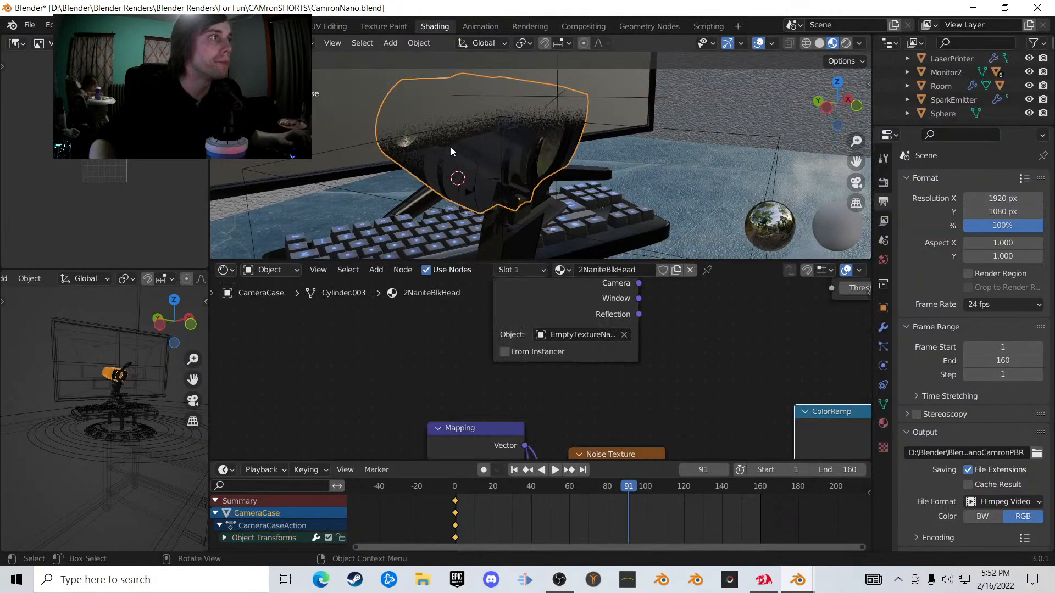
pyautogui.press('Home')
pyautogui.moveTo(716, 378); pyautogui.dragTo(633, 440, button='middle')
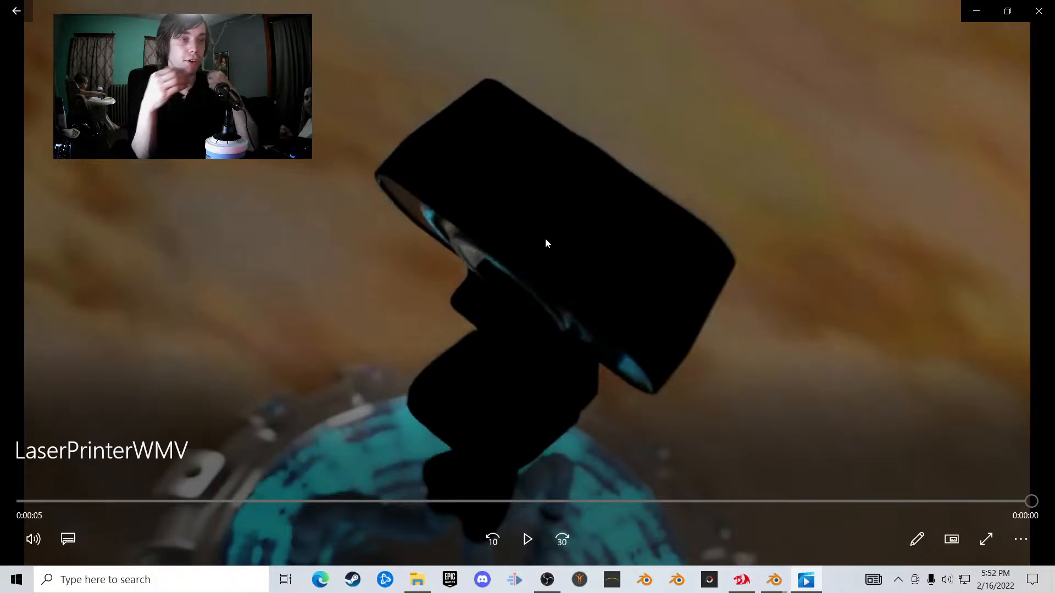
# - Close the LaserPrinterWMV video and examine CameraCase's Texture Coordinate, Length and Greater Than nodes
pyautogui.click(1038, 11)
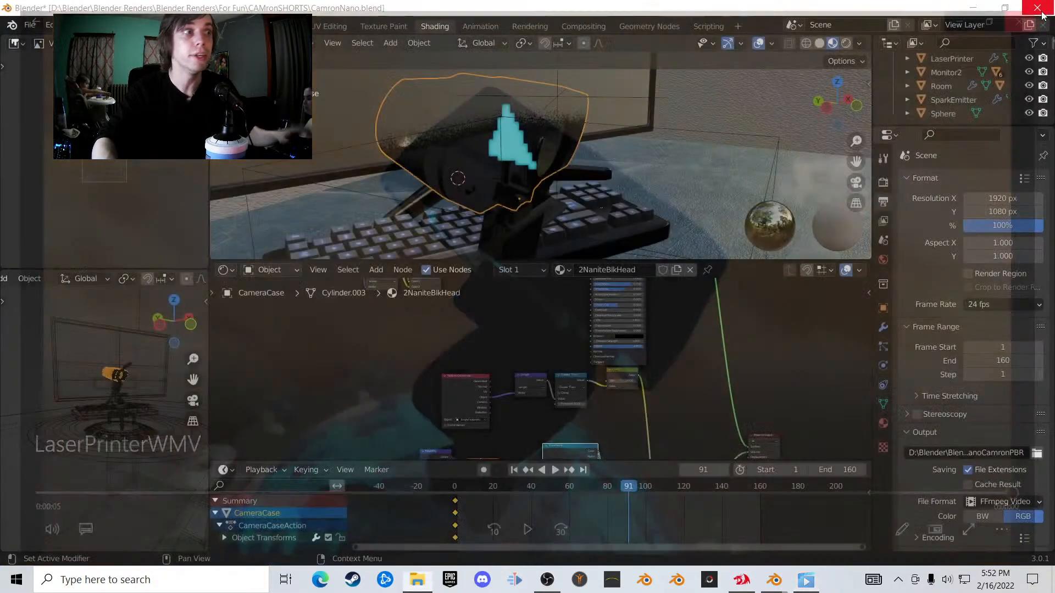
pyautogui.scroll(3, 644, 347)
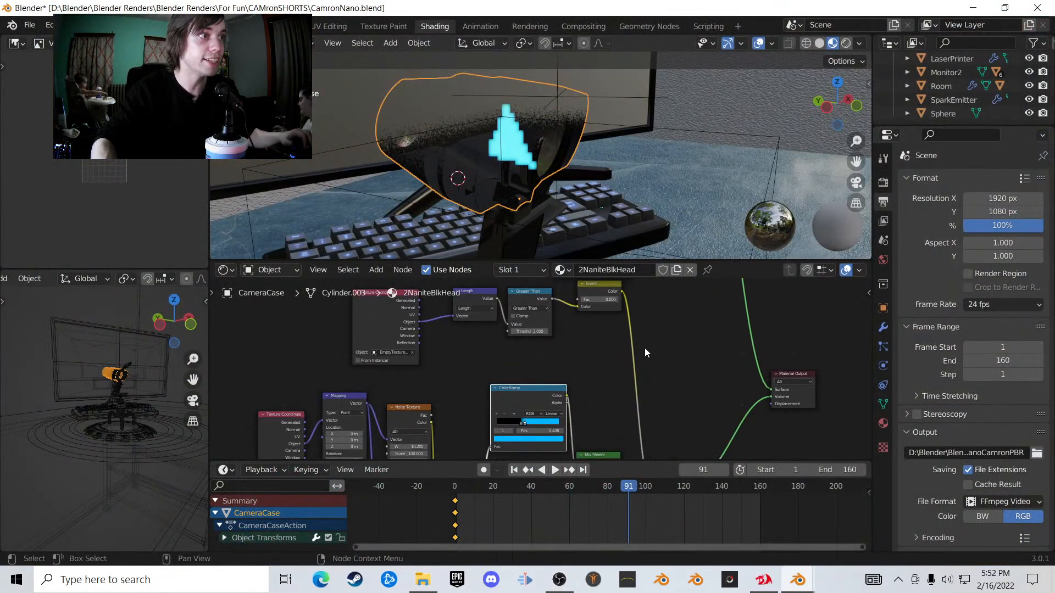
pyautogui.scroll(3, 591, 397)
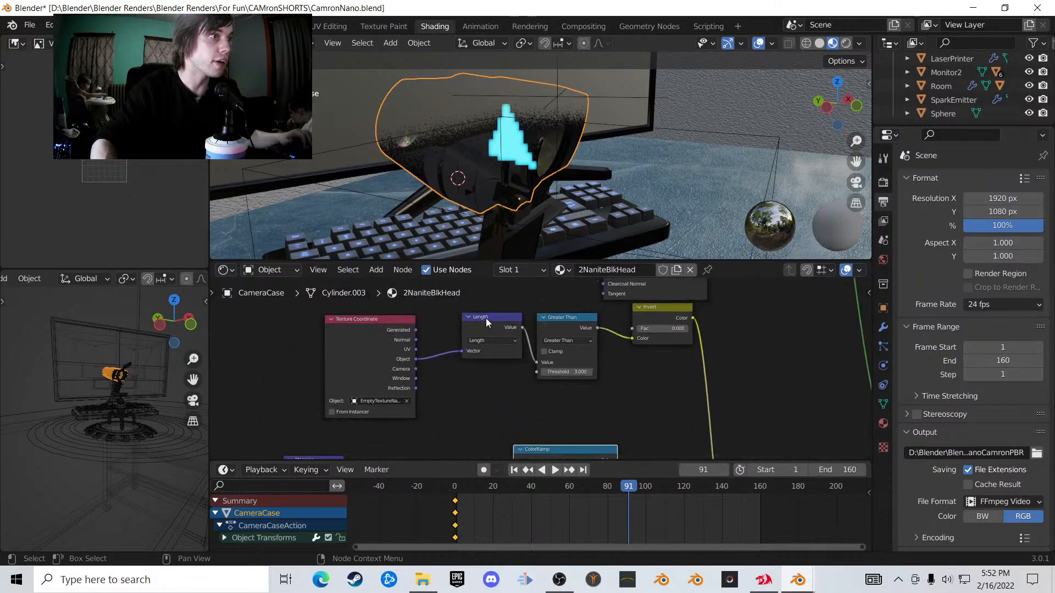
pyautogui.scroll(2, 365, 400)
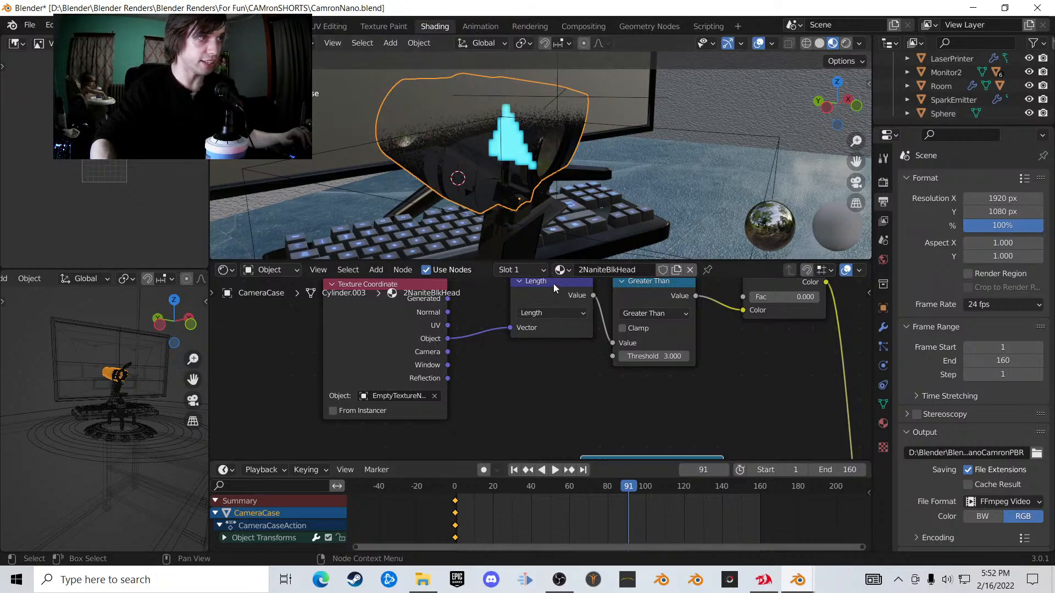
# - Reposition the Length and Greater Than nodes beside CameraCase's Texture Coordinate node, spacing them evenly in the chain
pyautogui.moveTo(553, 287); pyautogui.dragTo(530, 296)
pyautogui.moveTo(661, 284); pyautogui.dragTo(655, 288)
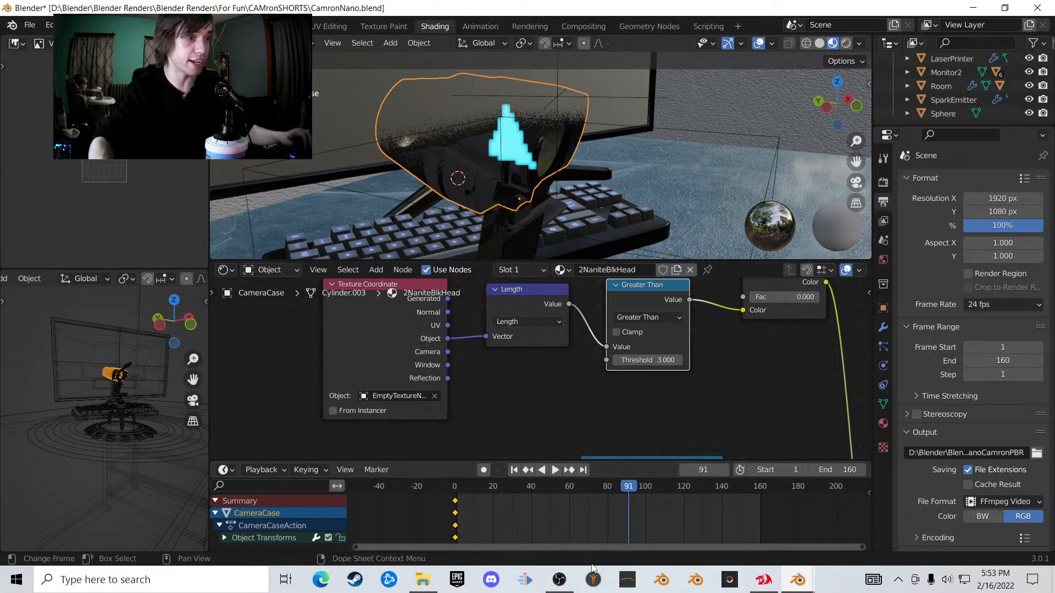
pyautogui.moveTo(764, 580)
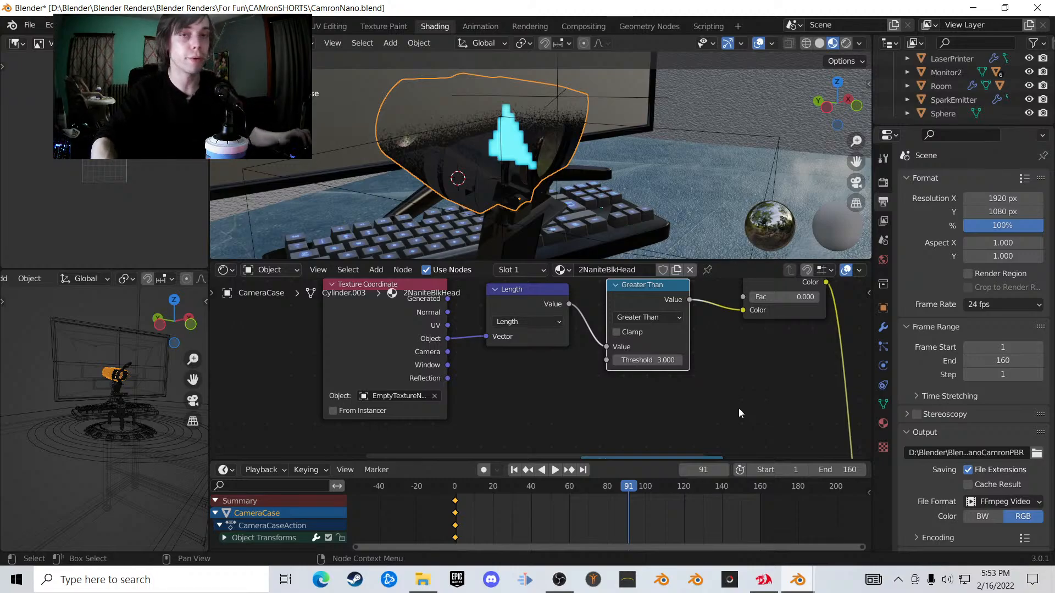
# - Select the Texture Coordinate, Length, Greater Than and Invert nodes together and inspect the chain's EmptyTextureNano object reference
pyautogui.scroll(-5, 738, 408)
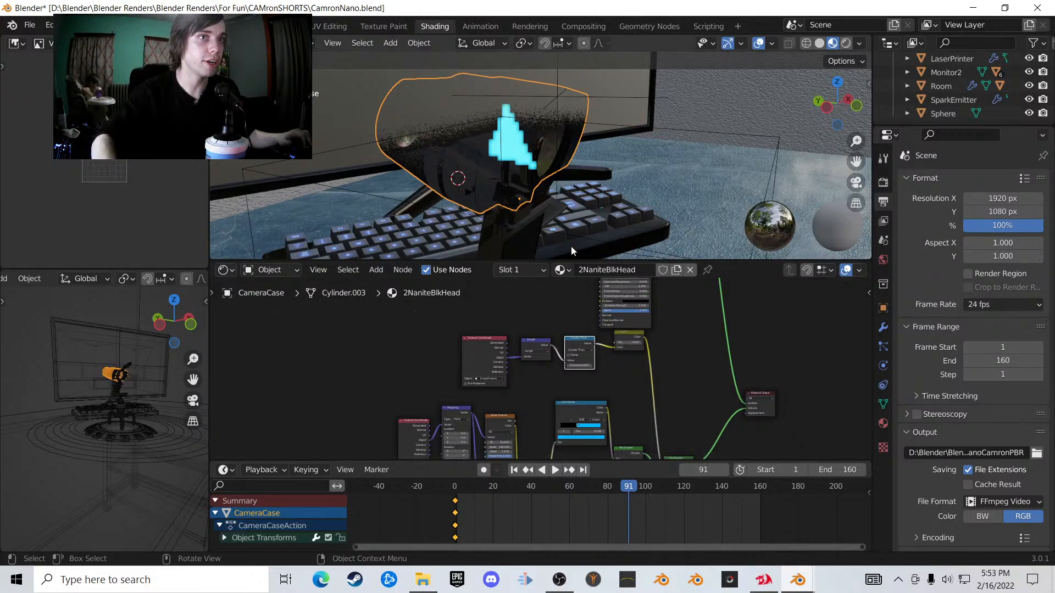
pyautogui.moveTo(648, 370); pyautogui.dragTo(489, 343)
pyautogui.scroll(5, 681, 363)
pyautogui.keyDown('shift'); pyautogui.moveTo(694, 377); pyautogui.dragTo(610, 383, button='middle'); pyautogui.keyUp('shift')
pyautogui.scroll(4, 605, 385)
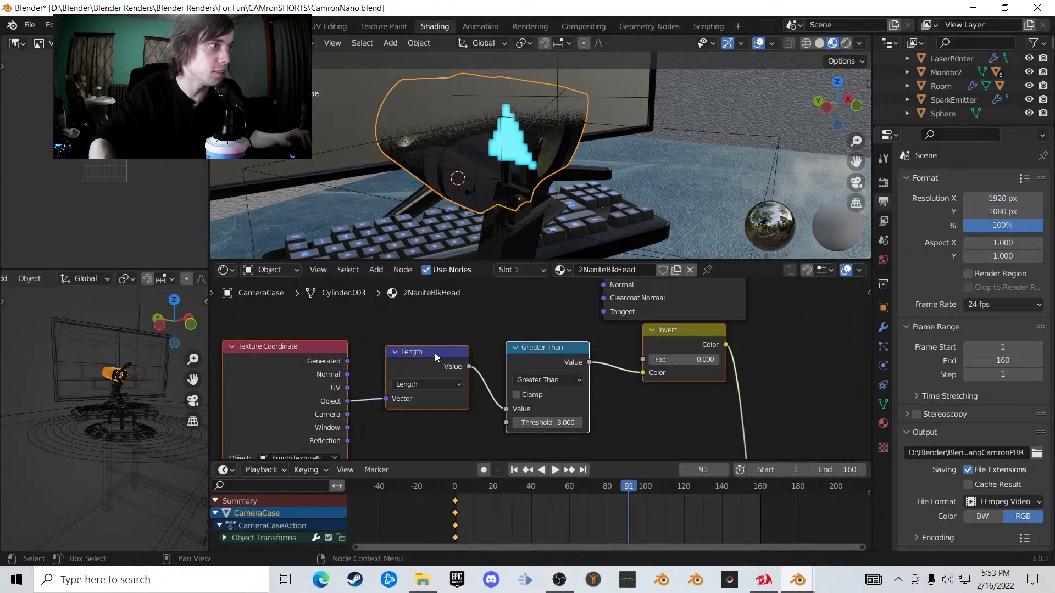
pyautogui.moveTo(349, 408); pyautogui.dragTo(411, 364, button='middle')
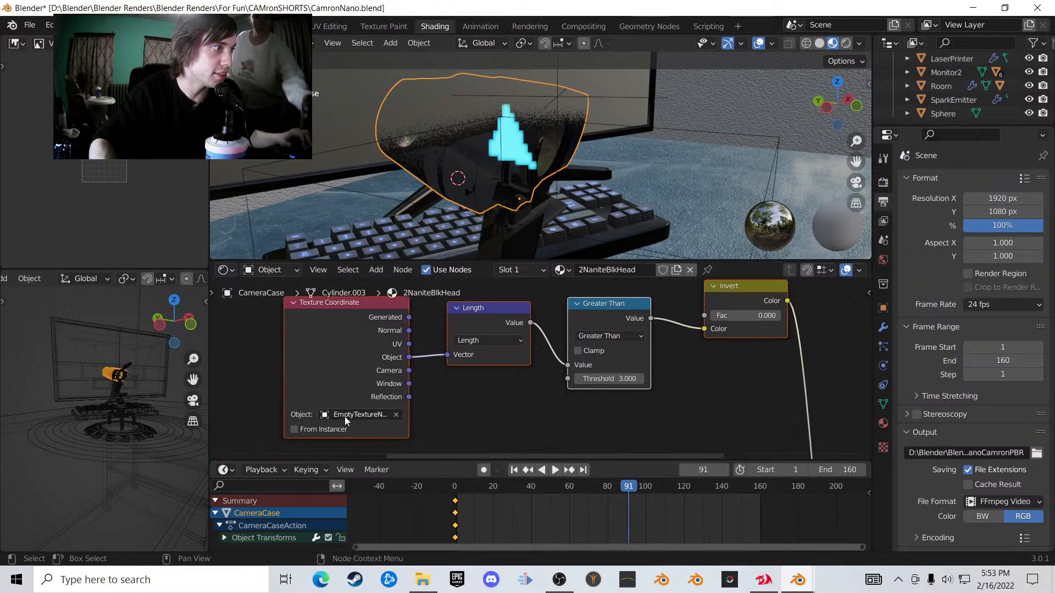
# - Trace the Invert output to the Mix Shader factor in the emission branch and examine that branch's nodes
pyautogui.keyDown('shift'); pyautogui.moveTo(621, 410); pyautogui.dragTo(533, 342, button='middle'); pyautogui.keyUp('shift')
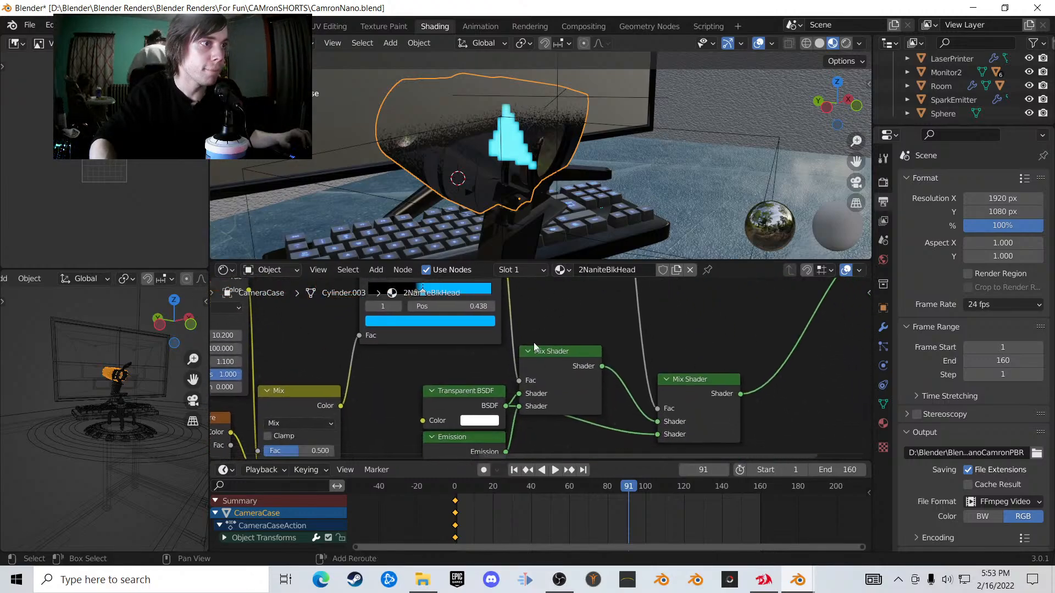
pyautogui.scroll(-5, 658, 411)
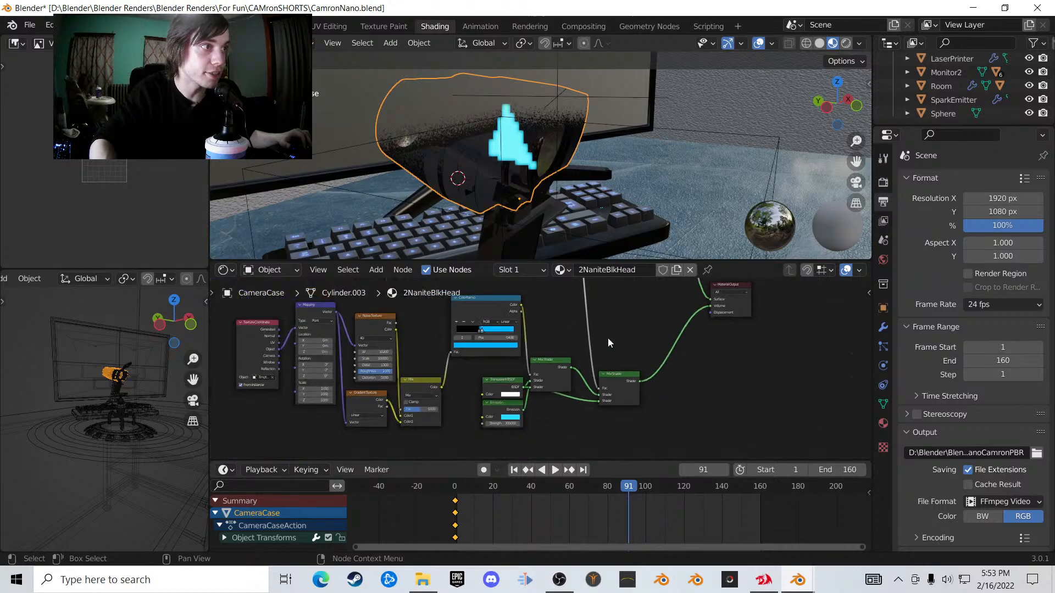
pyautogui.scroll(1, 644, 391)
pyautogui.moveTo(644, 390); pyautogui.dragTo(682, 536, button='middle')
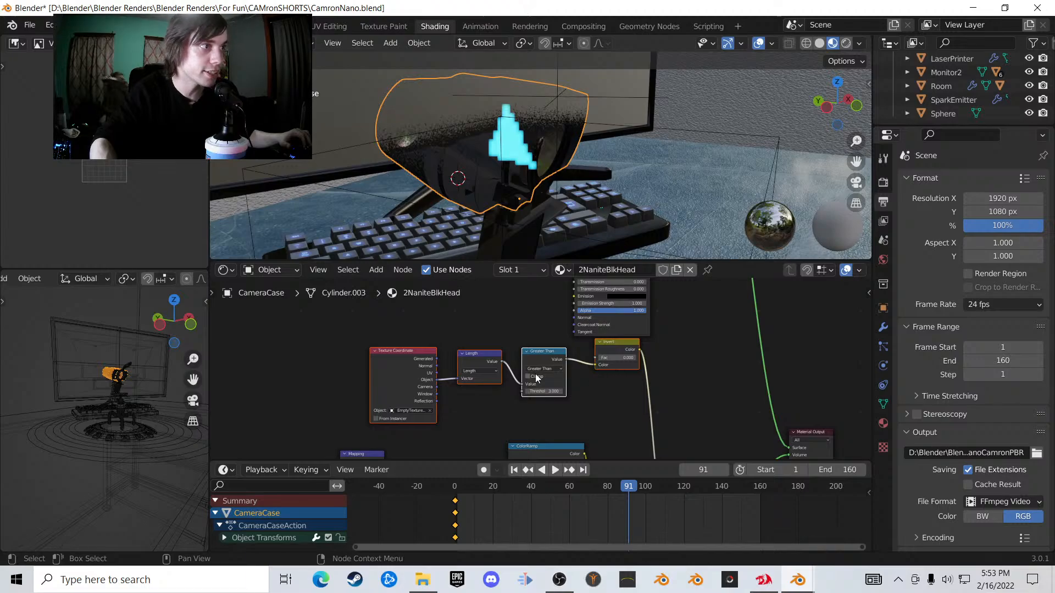
pyautogui.moveTo(685, 419); pyautogui.dragTo(669, 270, button='middle')
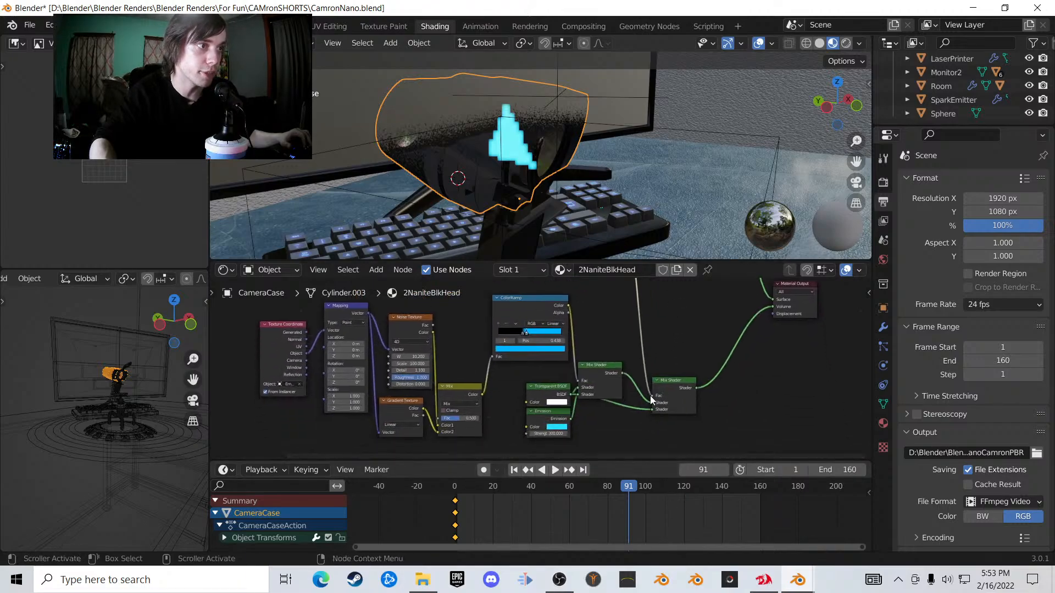
pyautogui.scroll(4, 650, 395)
pyautogui.scroll(-6, 568, 321)
pyautogui.moveTo(471, 305); pyautogui.dragTo(550, 379, button='middle')
pyautogui.scroll(3, 501, 353)
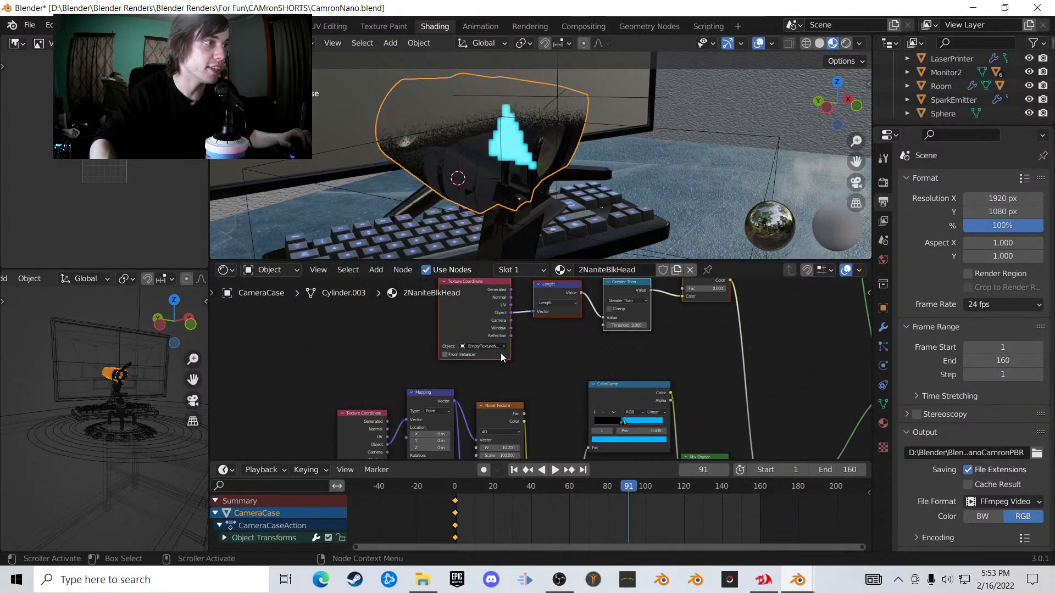
# - Try moving the EmptyTextureNano empty along the global Z axis, and reselect the CameraCase object
pyautogui.click(557, 69)
pyautogui.click(657, 96)
pyautogui.press('g')
pyautogui.press('z')
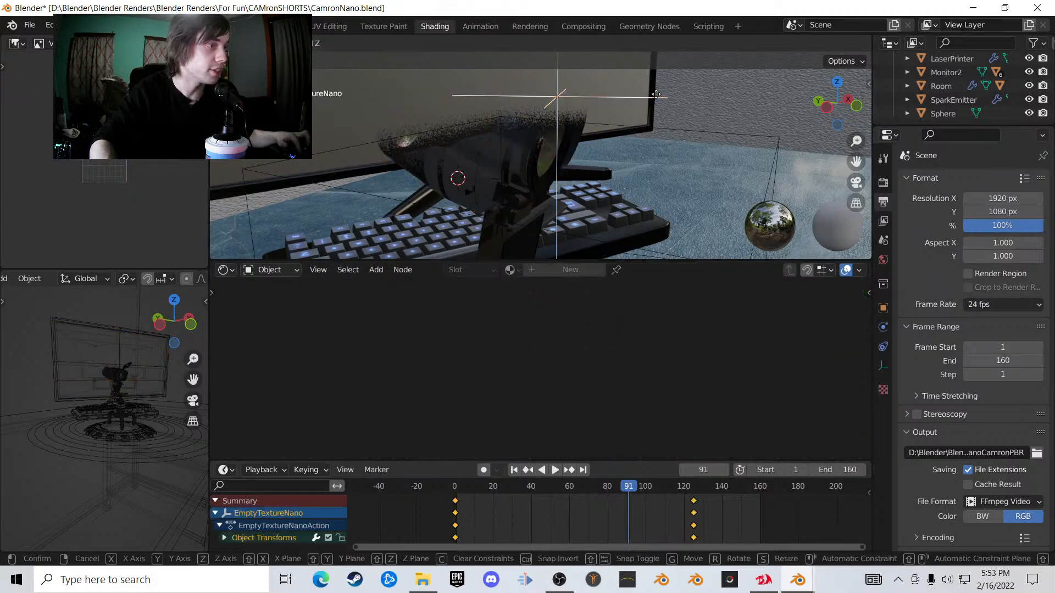
pyautogui.rightClick(638, 81)
pyautogui.click(448, 154)
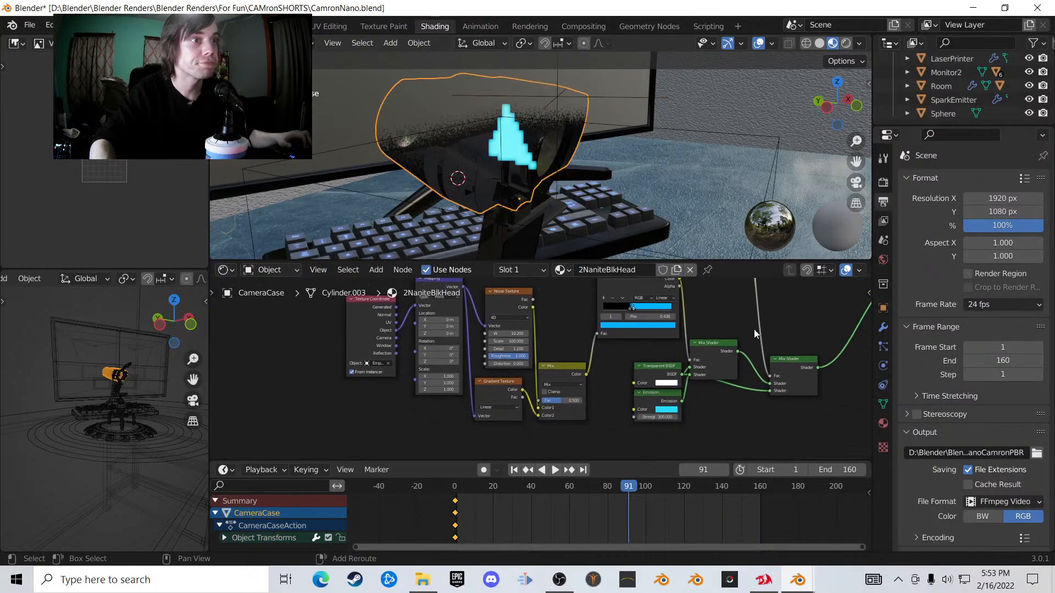
# - Move the Principled BSDF node slightly down and away from the upper Mix Shader, clear of the Transparent BSDF link
pyautogui.moveTo(812, 347); pyautogui.dragTo(600, 393, button='middle')
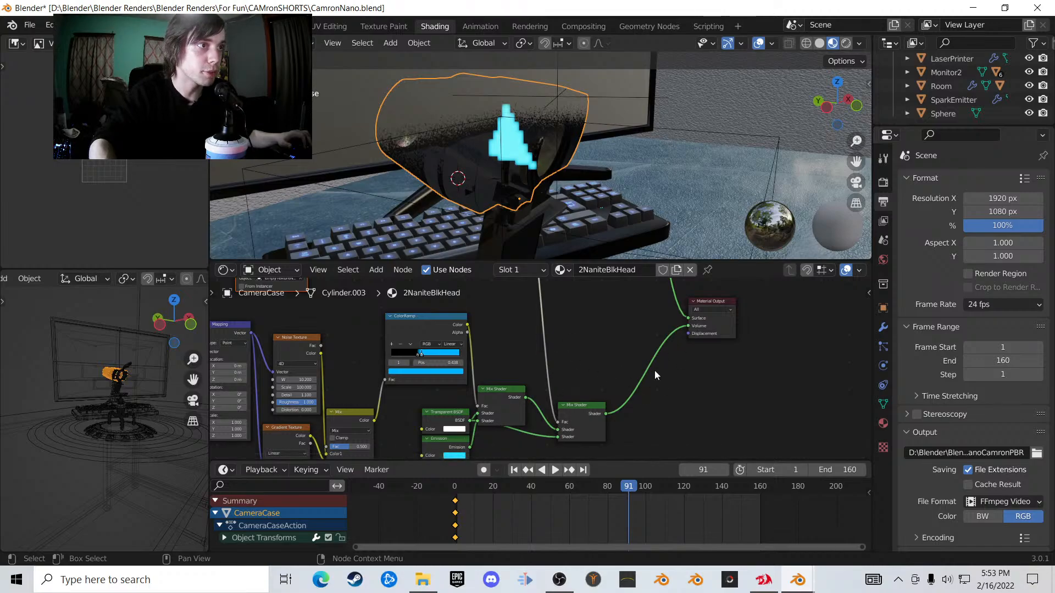
pyautogui.moveTo(616, 345); pyautogui.dragTo(678, 397, button='middle')
pyautogui.moveTo(707, 295); pyautogui.dragTo(707, 429, button='middle')
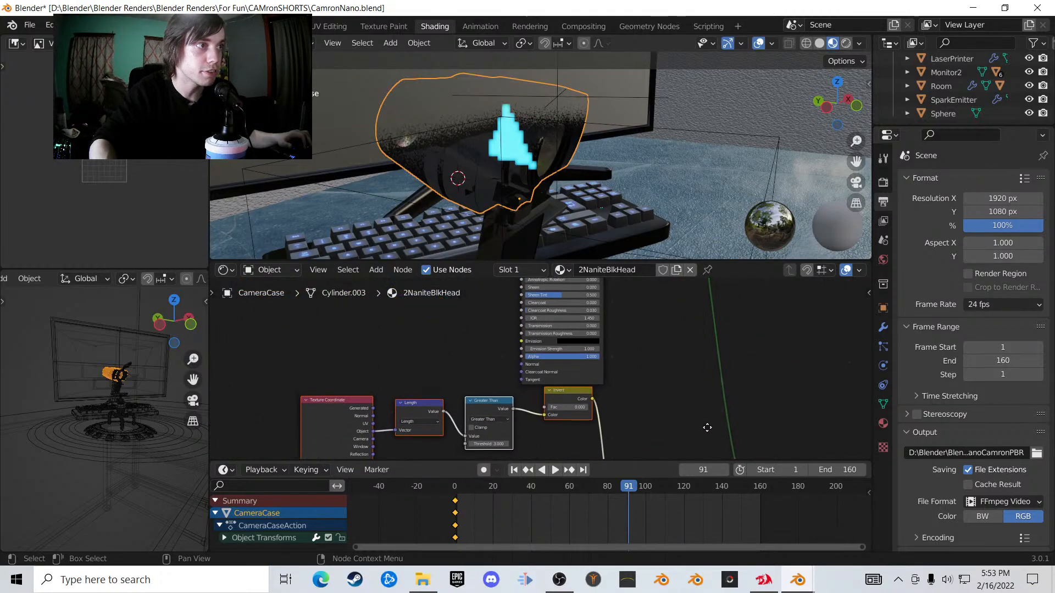
pyautogui.moveTo(660, 348); pyautogui.dragTo(682, 447, button='middle')
pyautogui.moveTo(643, 347); pyautogui.dragTo(665, 440, button='middle')
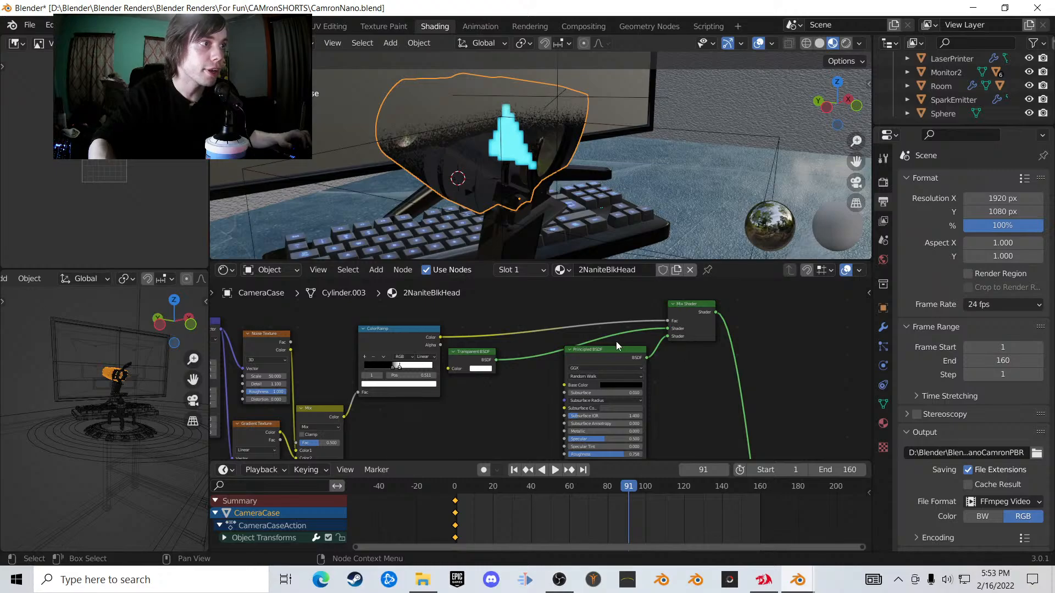
pyautogui.moveTo(616, 347); pyautogui.dragTo(595, 364)
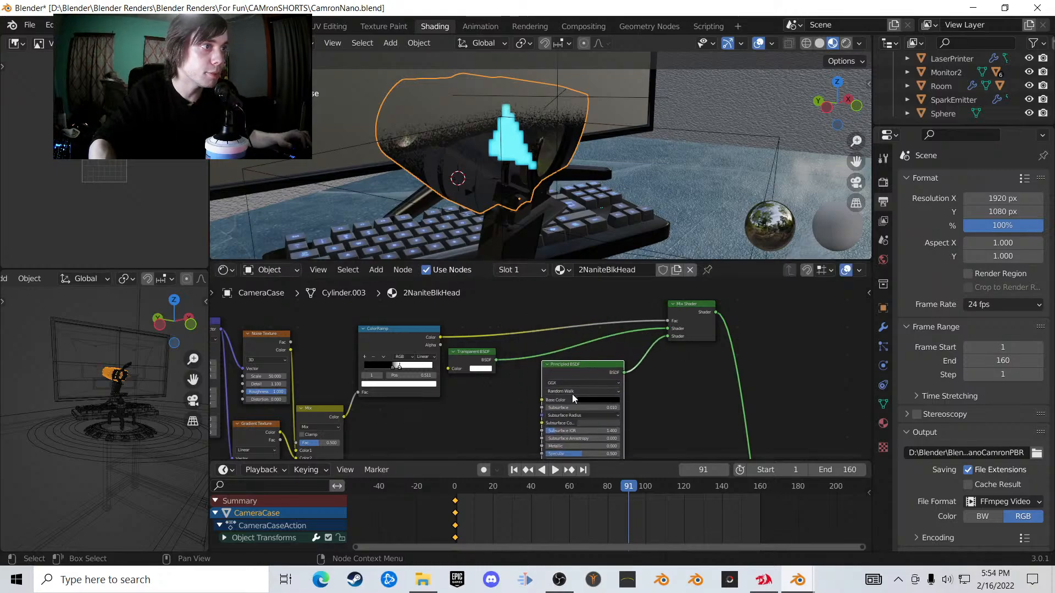
# - Select the Cylinder.018 leg part of the spider-legged model to bring up its 2NaniteEXPERIMENTAL node tree
pyautogui.moveTo(549, 210)
pyautogui.mouseDown(button='middle')
pyautogui.moveTo(542, 196)
pyautogui.moveTo(560, 212)
pyautogui.mouseUp(button='middle')
pyautogui.click(563, 213)
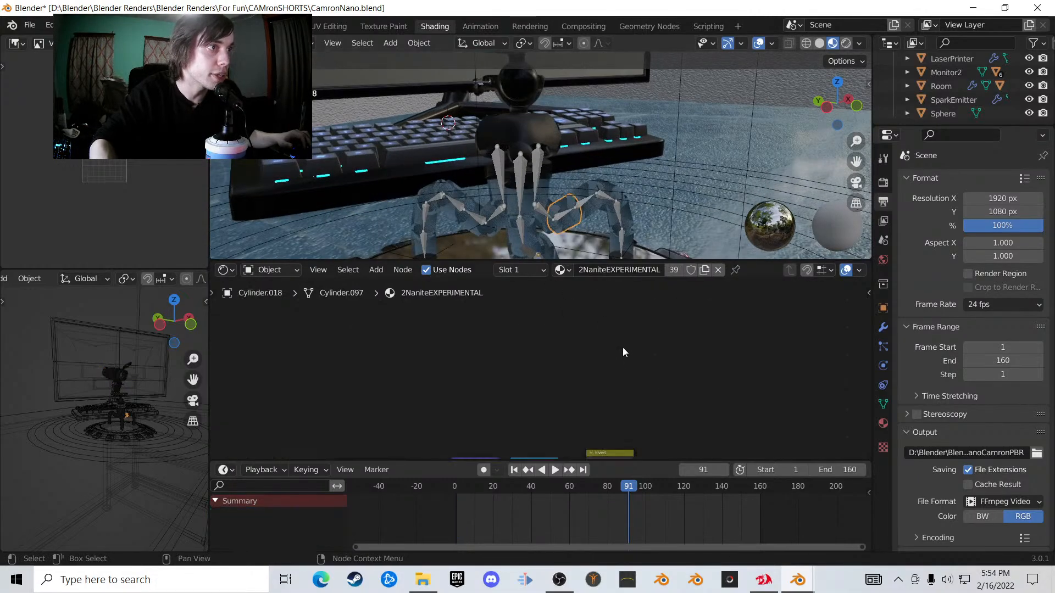
pyautogui.scroll(-10, 639, 340)
pyautogui.moveTo(621, 440); pyautogui.dragTo(615, 318, button='middle')
pyautogui.scroll(4, 617, 434)
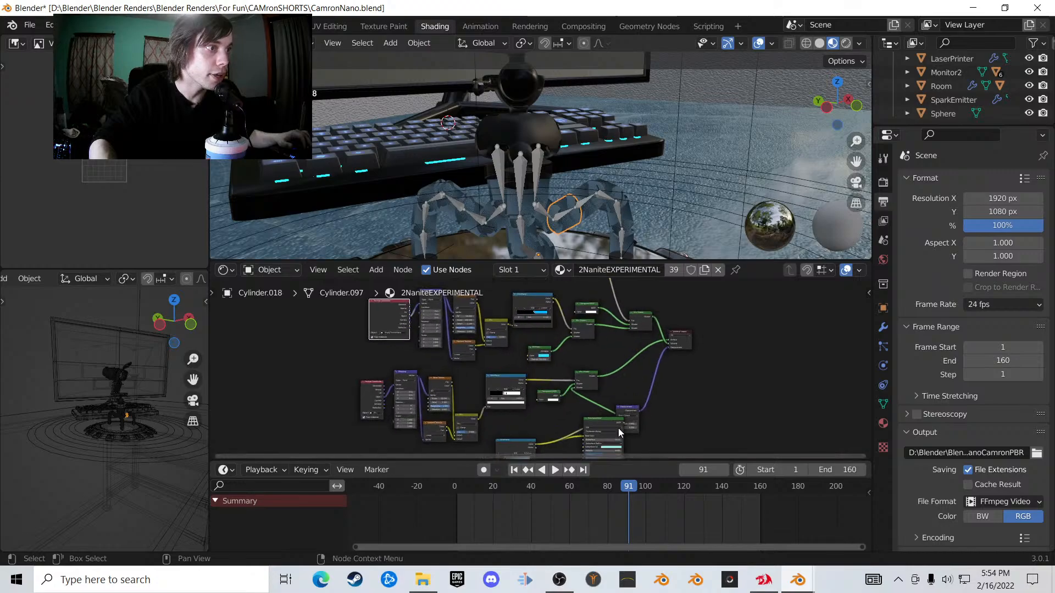
# - Gather the Noise Texture, ColorRamp and Principled BSDF nodes closely together and shift the group away from the Displacement node
pyautogui.keyDown('shift'); pyautogui.moveTo(619, 431); pyautogui.dragTo(588, 330, button='middle'); pyautogui.keyUp('shift')
pyautogui.scroll(2, 590, 321)
pyautogui.moveTo(593, 295); pyautogui.dragTo(555, 342)
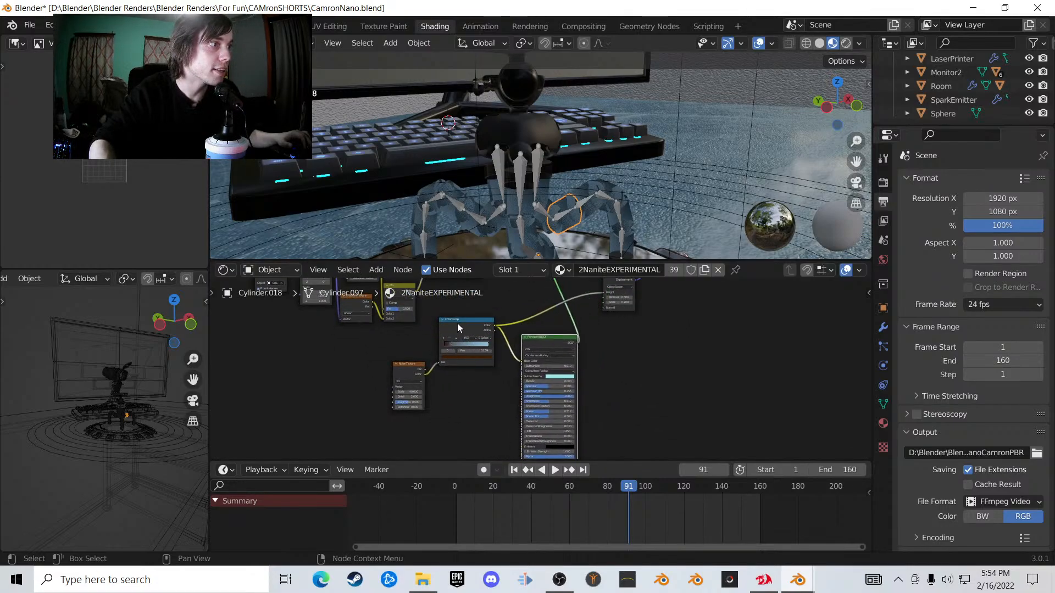
pyautogui.moveTo(420, 364); pyautogui.dragTo(481, 347)
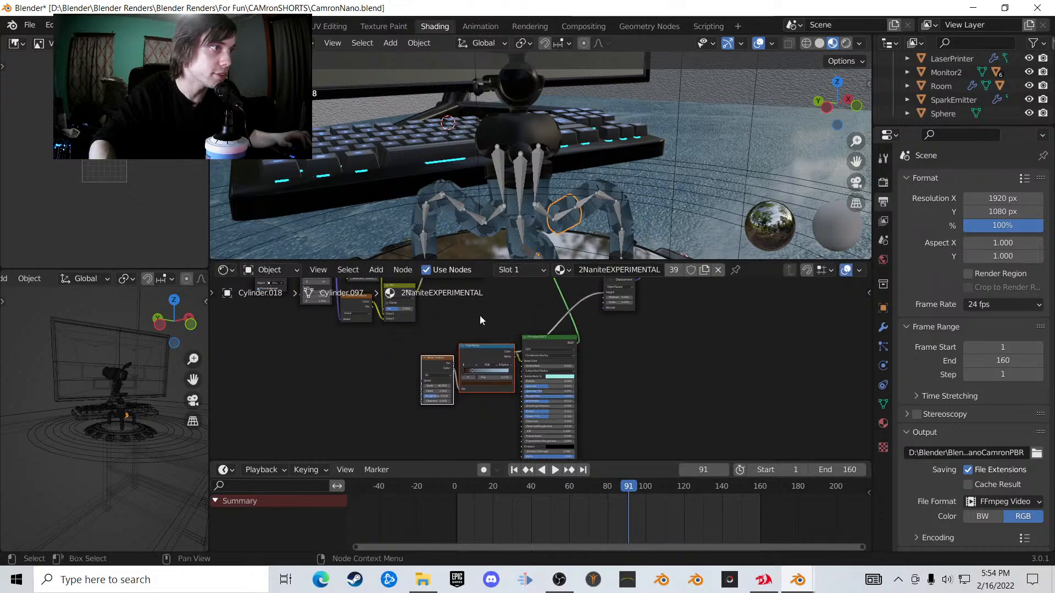
pyautogui.moveTo(422, 333); pyautogui.dragTo(563, 379)
pyautogui.moveTo(555, 338); pyautogui.dragTo(439, 342)
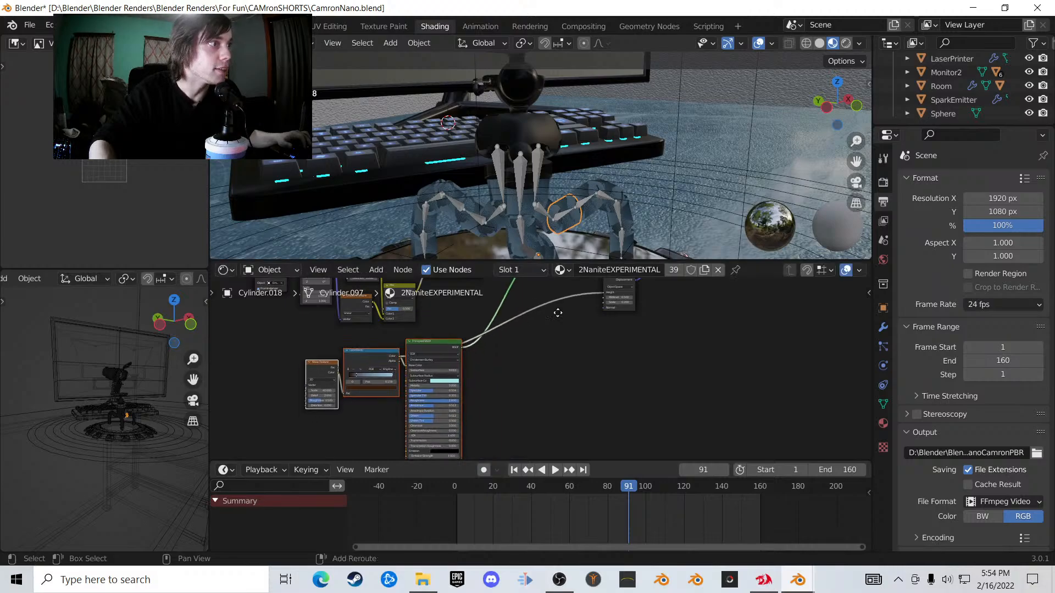
# - Move the Transparent BSDF node up between the black-and-white ColorRamp and the Mix Shader in 2NaniteEXPERIMENTAL
pyautogui.keyDown('shift'); pyautogui.moveTo(557, 313); pyautogui.dragTo(565, 430, button='middle'); pyautogui.keyUp('shift')
pyautogui.scroll(6, 569, 373)
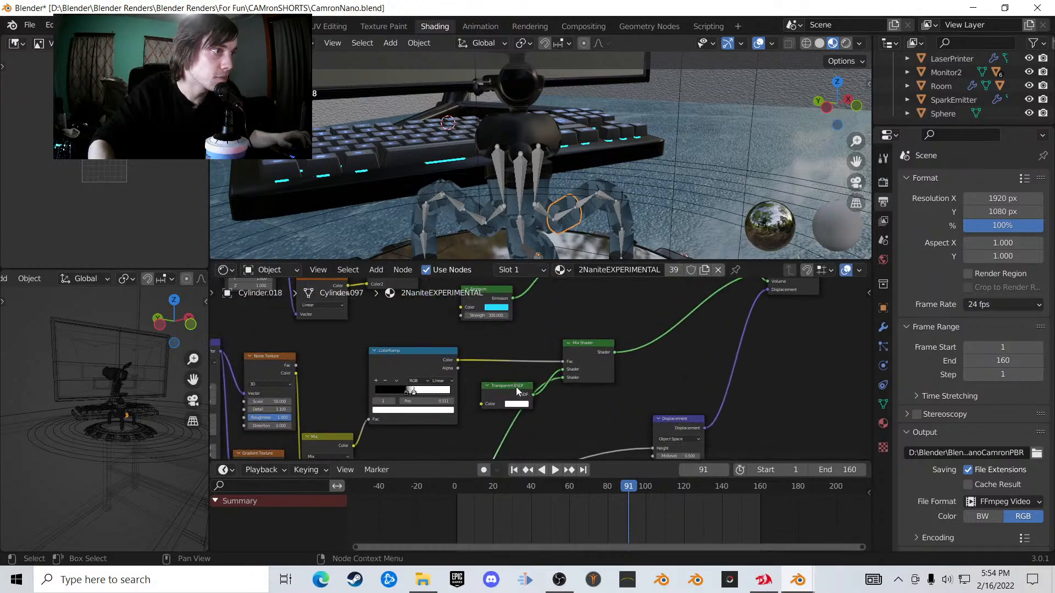
pyautogui.moveTo(516, 390); pyautogui.dragTo(512, 374)
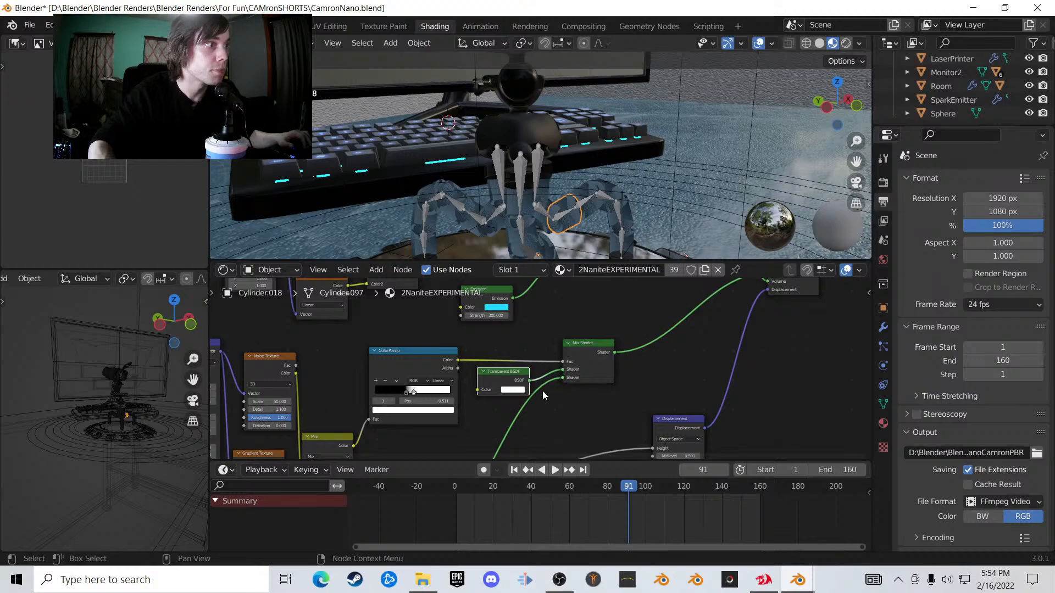
pyautogui.scroll(-5, 460, 405)
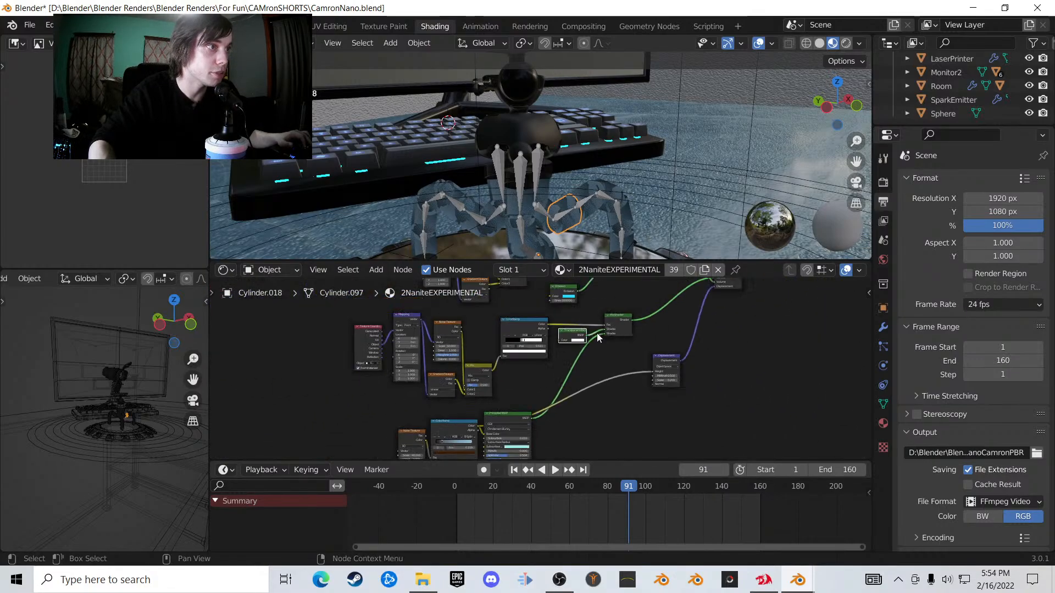
pyautogui.scroll(3, 586, 388)
pyautogui.scroll(-5, 577, 406)
pyautogui.moveTo(573, 412); pyautogui.dragTo(572, 339, button='middle')
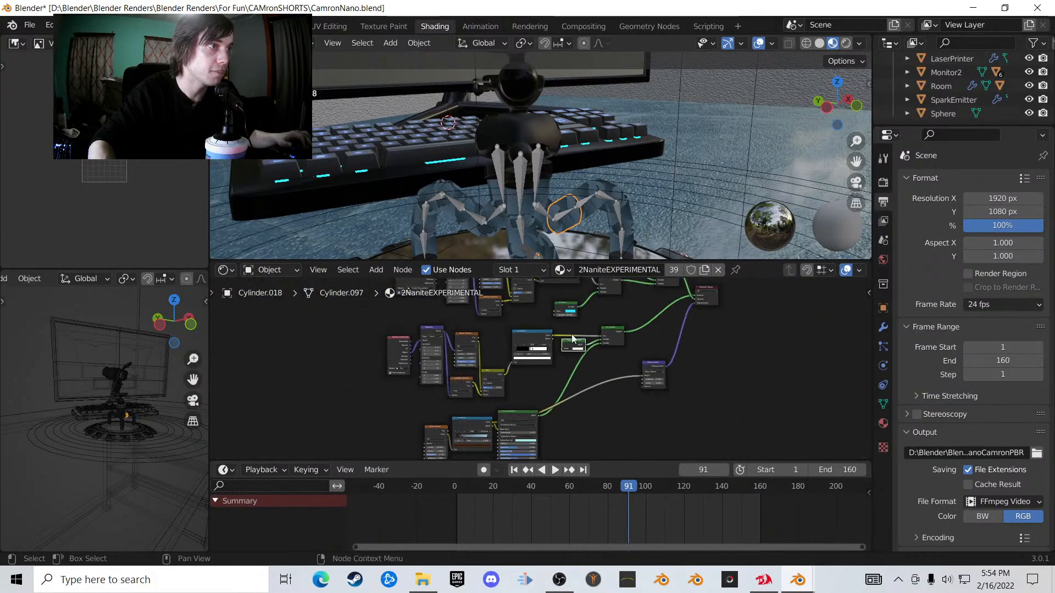
# - Select the CameraCase object to bring back its 2NaniteBlkHead node tree
pyautogui.keyDown('shift'); pyautogui.moveTo(516, 112); pyautogui.dragTo(583, 63, button='middle'); pyautogui.keyUp('shift')
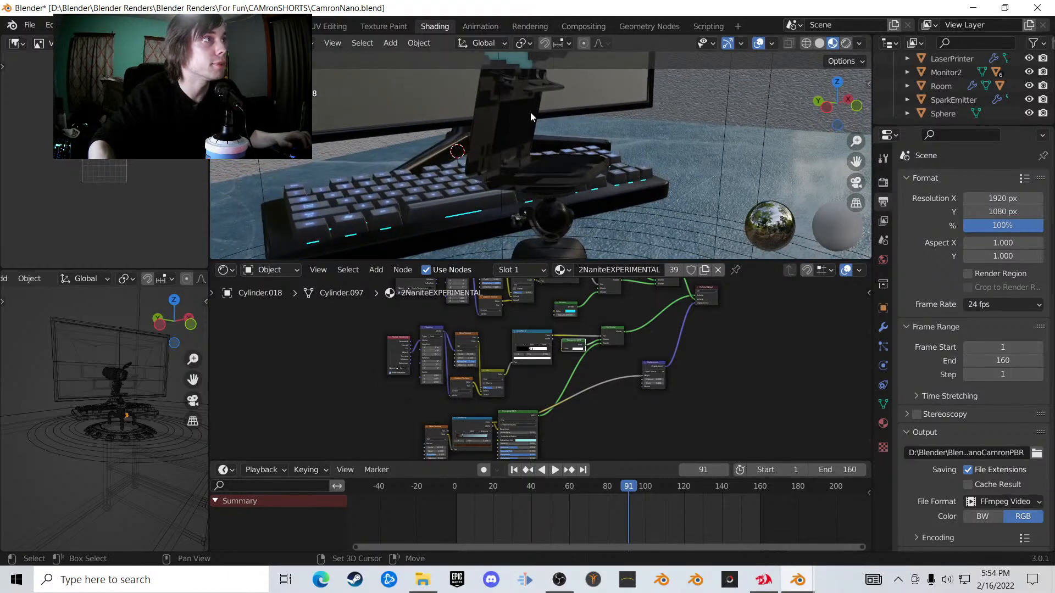
pyautogui.keyDown('shift'); pyautogui.moveTo(531, 113); pyautogui.dragTo(546, 68, button='middle'); pyautogui.keyUp('shift')
pyautogui.click(493, 164)
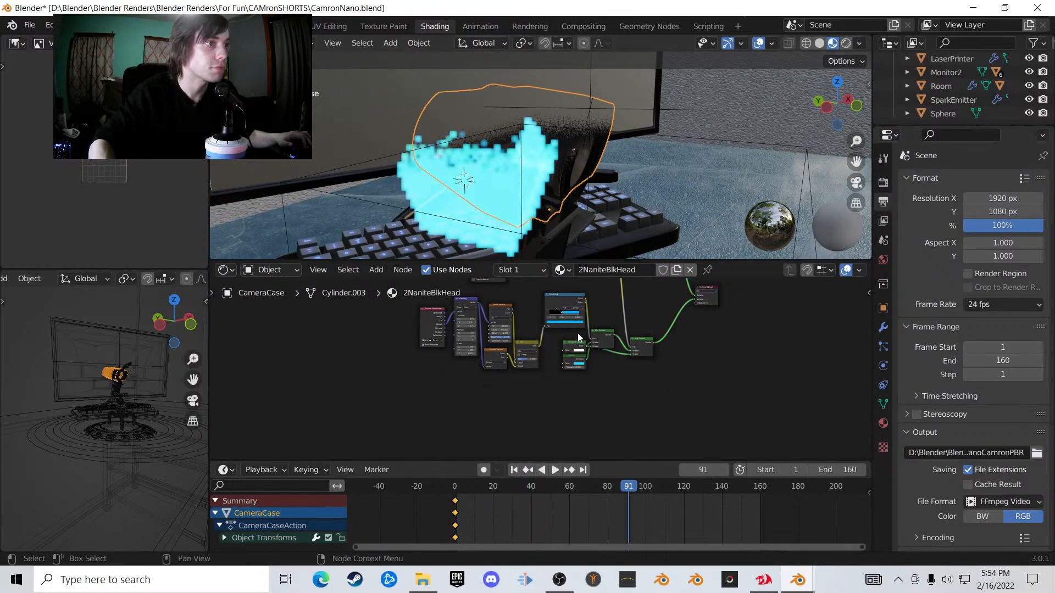
# - Move the Transparent BSDF node next to the upper Mix Shader and place the ColorRamp node beside it
pyautogui.moveTo(578, 333); pyautogui.dragTo(647, 333, button='middle')
pyautogui.scroll(5, 648, 333)
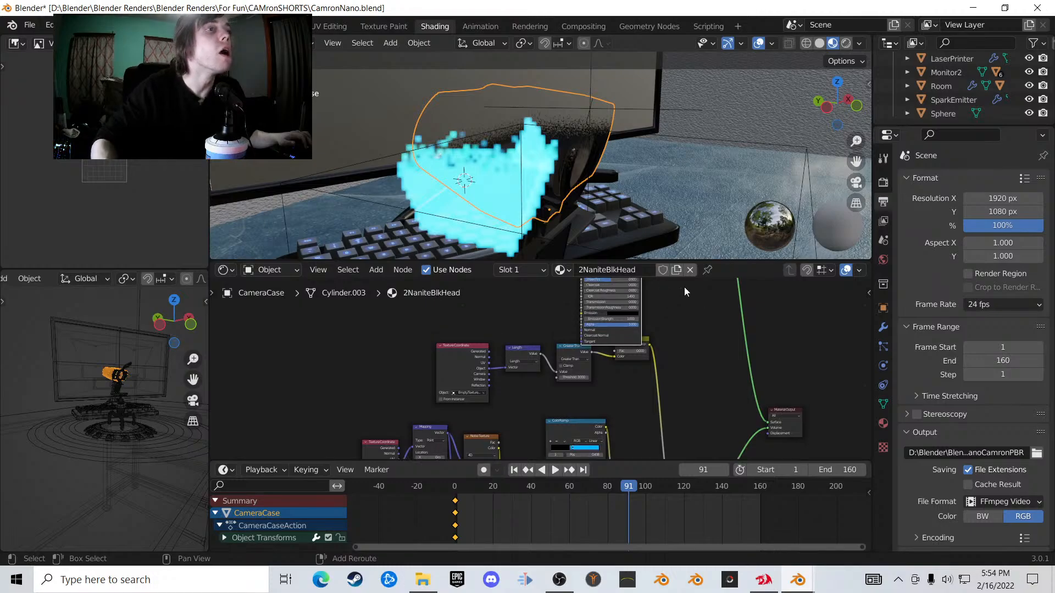
pyautogui.moveTo(713, 419); pyautogui.dragTo(720, 466, button='middle')
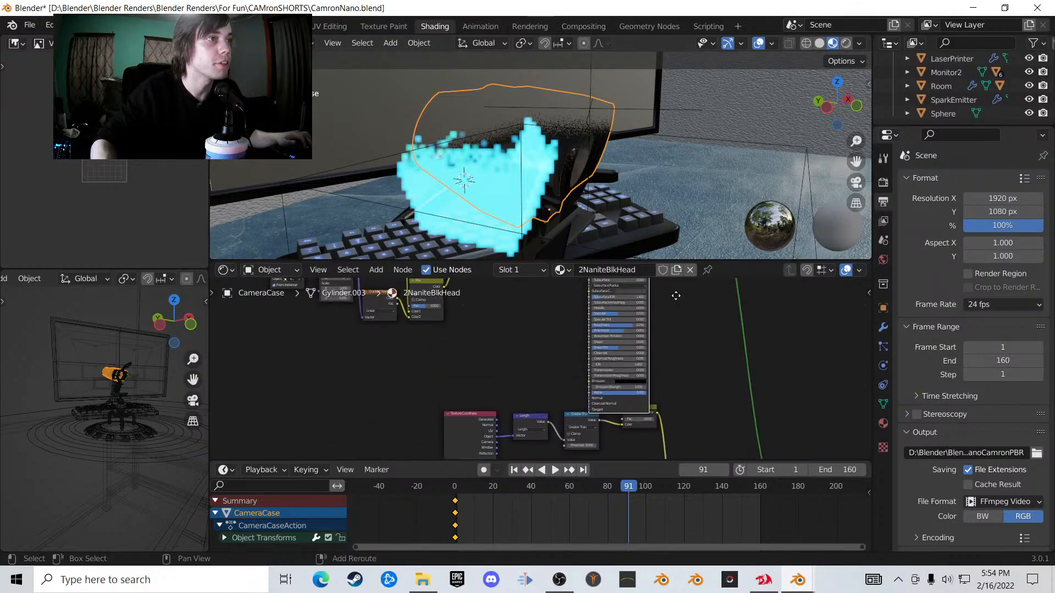
pyautogui.moveTo(673, 287); pyautogui.dragTo(690, 372, button='middle')
pyautogui.scroll(2, 689, 371)
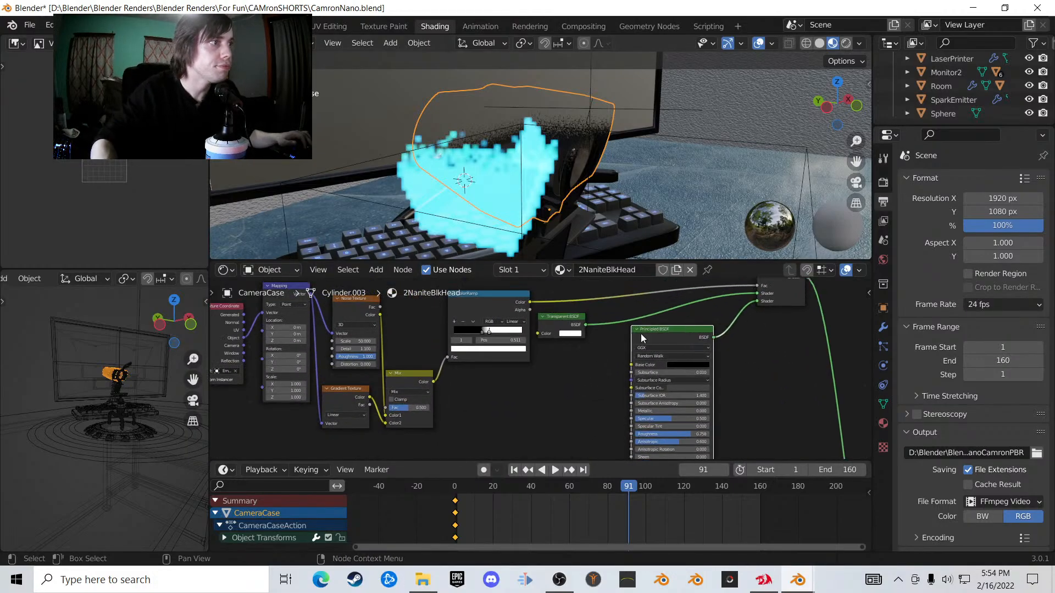
pyautogui.scroll(-6, 528, 374)
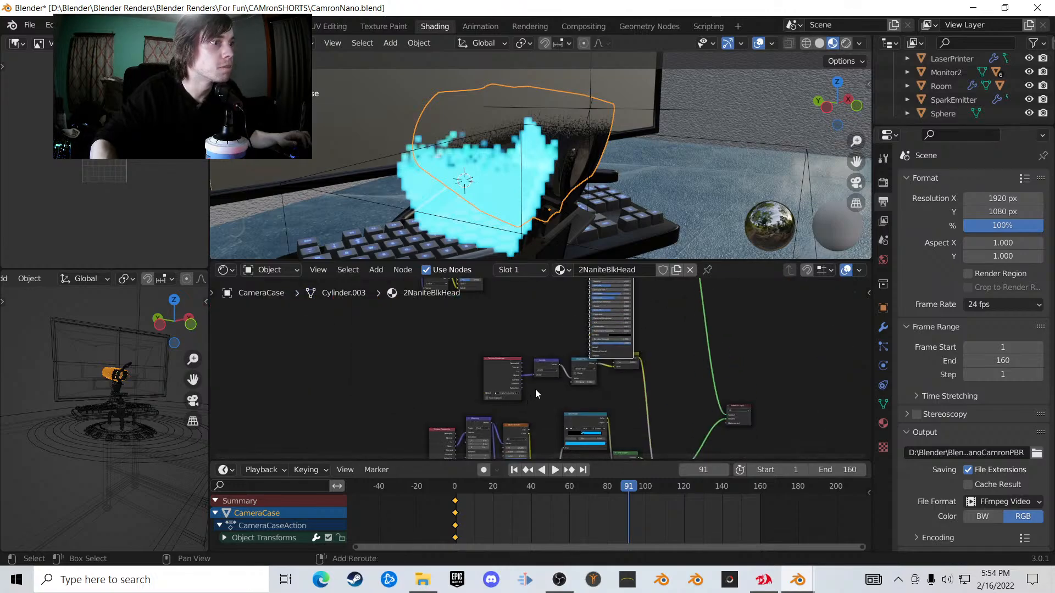
pyautogui.scroll(5, 628, 413)
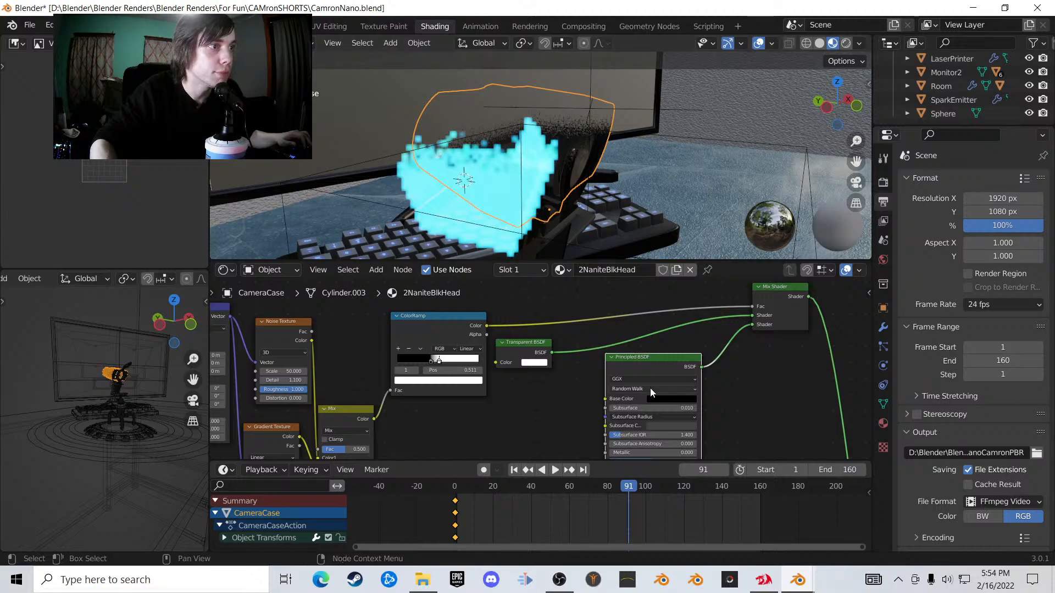
pyautogui.moveTo(541, 351); pyautogui.dragTo(714, 326)
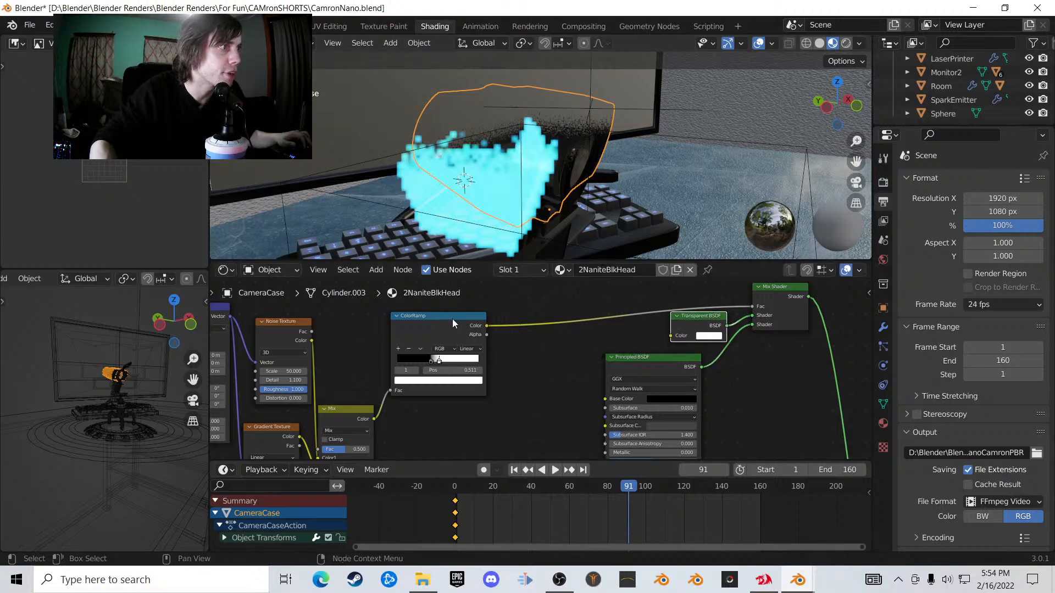
pyautogui.moveTo(453, 319); pyautogui.dragTo(627, 336)
# - Raise the Mix node and shift it with the Mapping, Noise Texture and Gradient Texture nodes toward the ColorRamp
pyautogui.moveTo(456, 404); pyautogui.dragTo(515, 306, button='middle')
pyautogui.moveTo(414, 387); pyautogui.dragTo(419, 345)
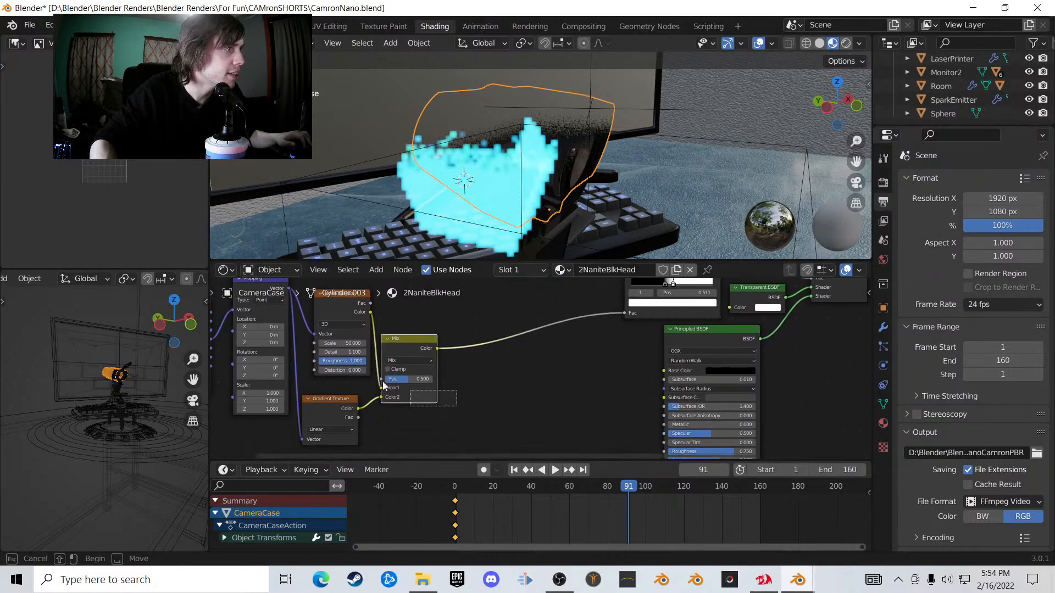
pyautogui.moveTo(451, 409); pyautogui.dragTo(273, 303)
pyautogui.moveTo(357, 303); pyautogui.dragTo(532, 298)
pyautogui.moveTo(487, 341); pyautogui.dragTo(509, 374, button='middle')
pyautogui.moveTo(532, 421)
pyautogui.mouseDown(button='middle')
pyautogui.moveTo(534, 401)
pyautogui.moveTo(541, 424)
pyautogui.mouseUp(button='middle')
pyautogui.moveTo(398, 344); pyautogui.dragTo(501, 334, button='middle')
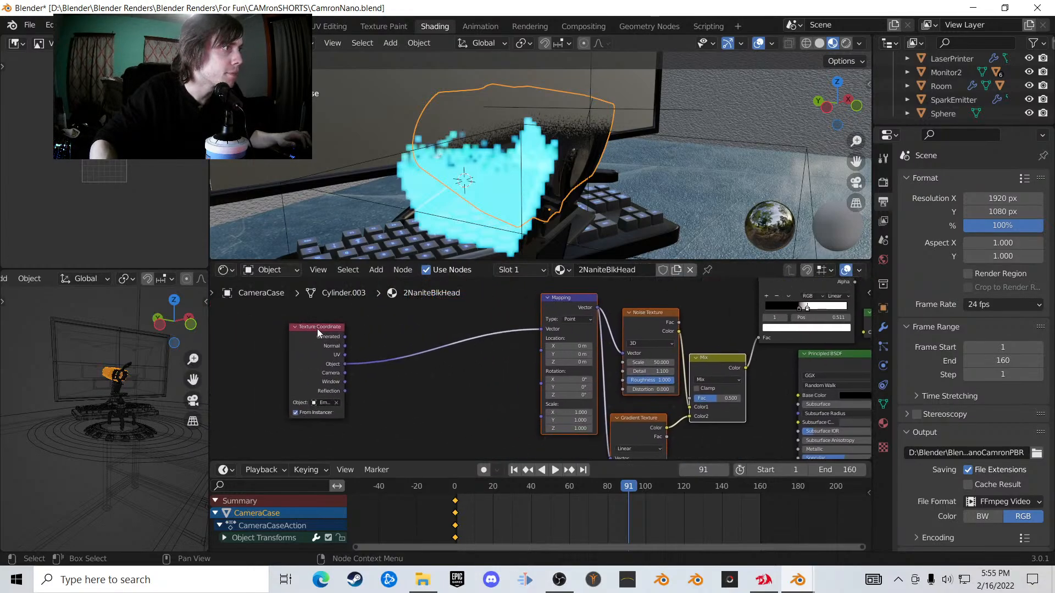
# - Move the upper Texture Coordinate node beside the Mapping node and select the lower Texture Coordinate, Length, Greater Than and Invert nodes
pyautogui.moveTo(317, 328); pyautogui.dragTo(488, 317)
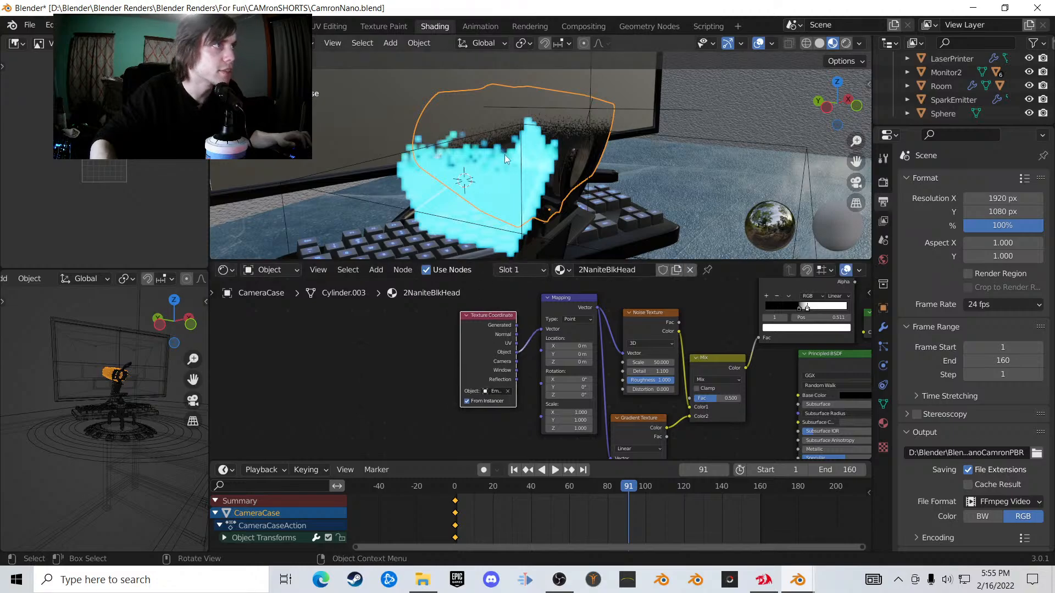
pyautogui.scroll(-3, 645, 384)
pyautogui.moveTo(644, 384); pyautogui.dragTo(549, 280, button='middle')
pyautogui.moveTo(607, 457); pyautogui.dragTo(568, 385, button='middle')
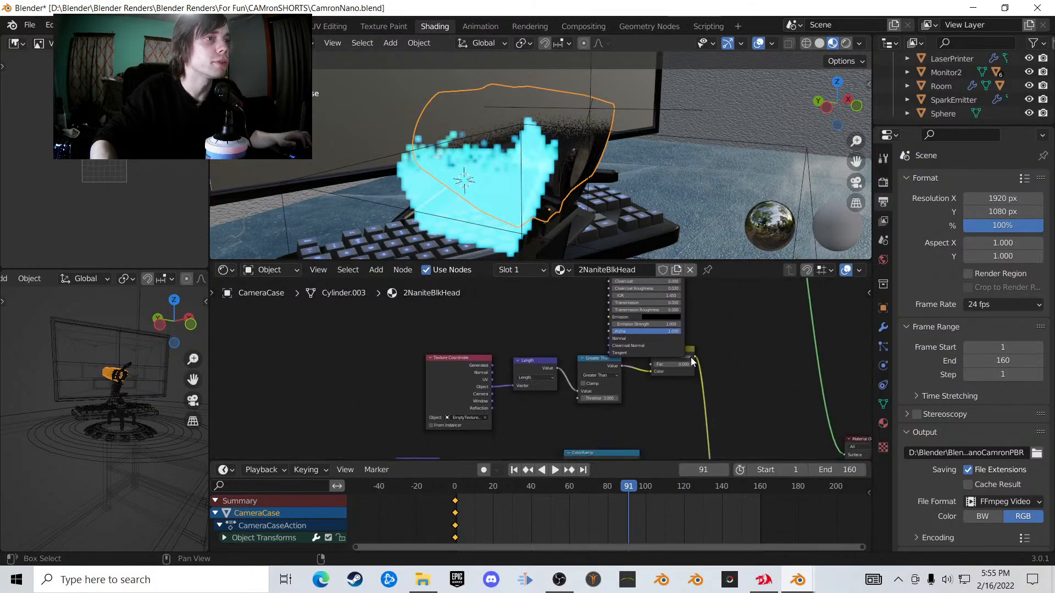
pyautogui.moveTo(700, 404); pyautogui.dragTo(470, 369)
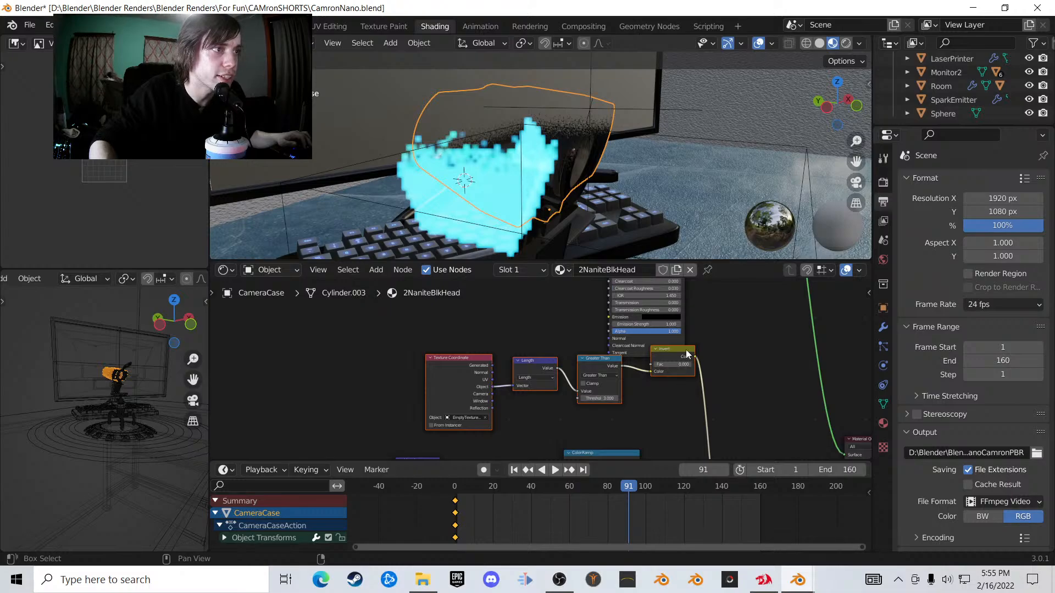
pyautogui.moveTo(720, 445); pyautogui.dragTo(623, 344, button='middle')
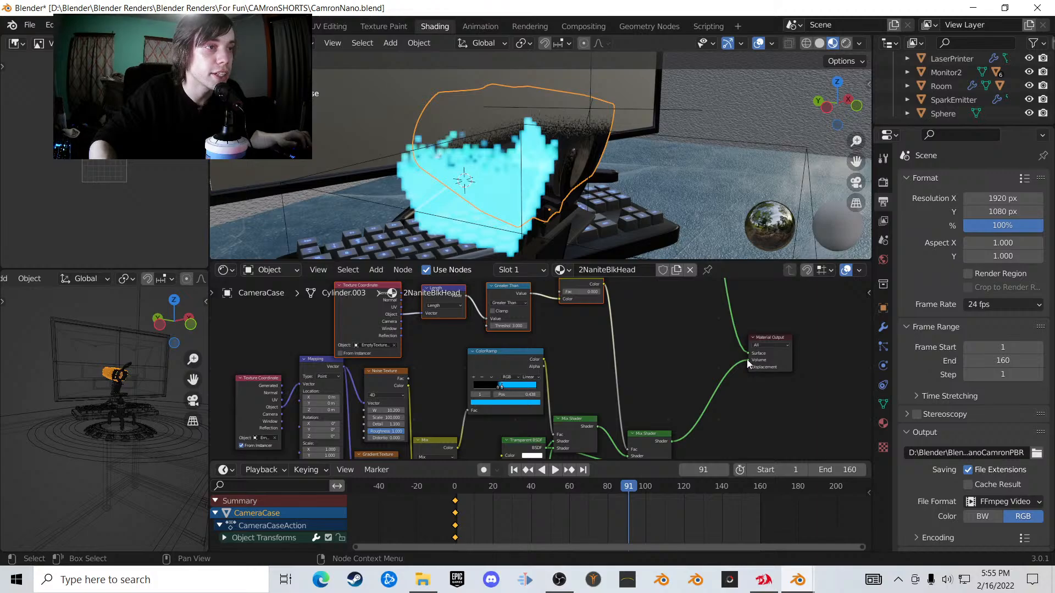
pyautogui.moveTo(581, 311); pyautogui.dragTo(605, 358, button='middle')
pyautogui.moveTo(607, 352); pyautogui.dragTo(384, 322)
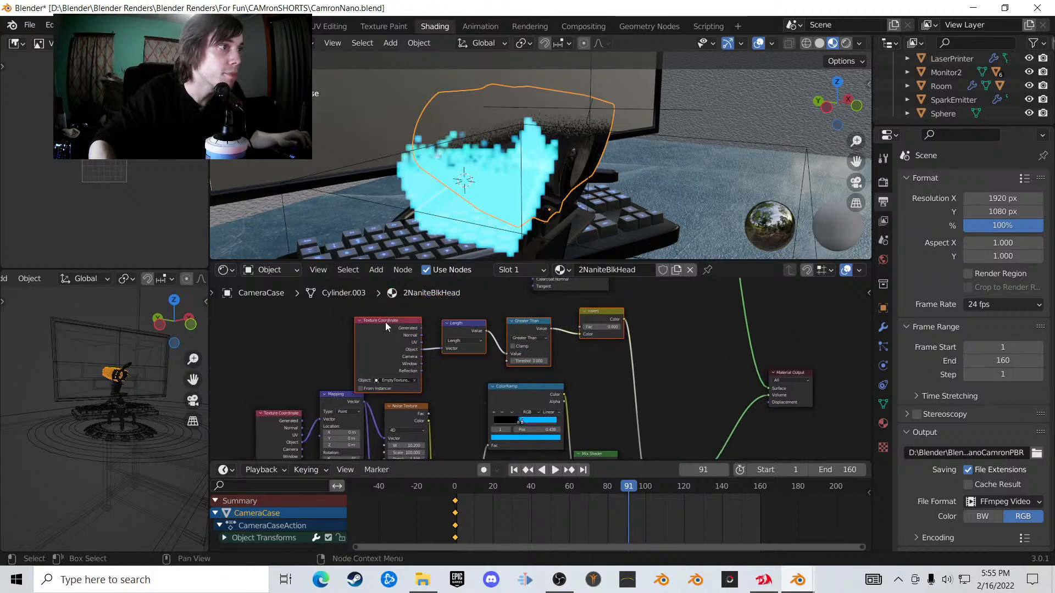
# - Examine the Texture Coordinate, Length, Greater Than and Invert chain and its link into the final emission-branch Mix Shader
pyautogui.scroll(2, 542, 338)
pyautogui.moveTo(602, 341); pyautogui.dragTo(612, 362, button='middle')
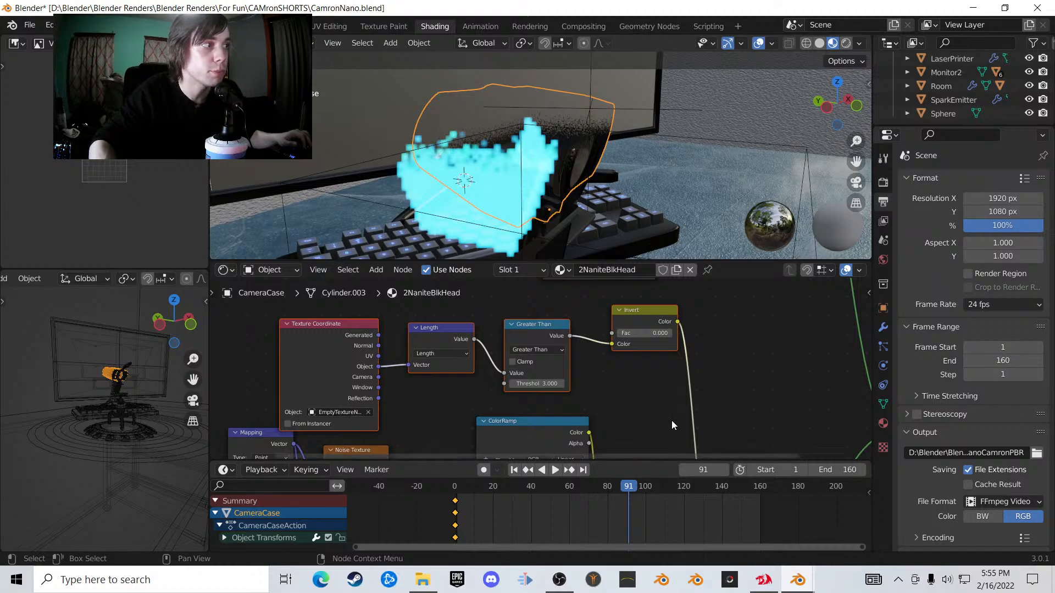
pyautogui.scroll(-2, 683, 358)
pyautogui.scroll(-2, 578, 360)
pyautogui.moveTo(544, 419); pyautogui.dragTo(598, 328, button='middle')
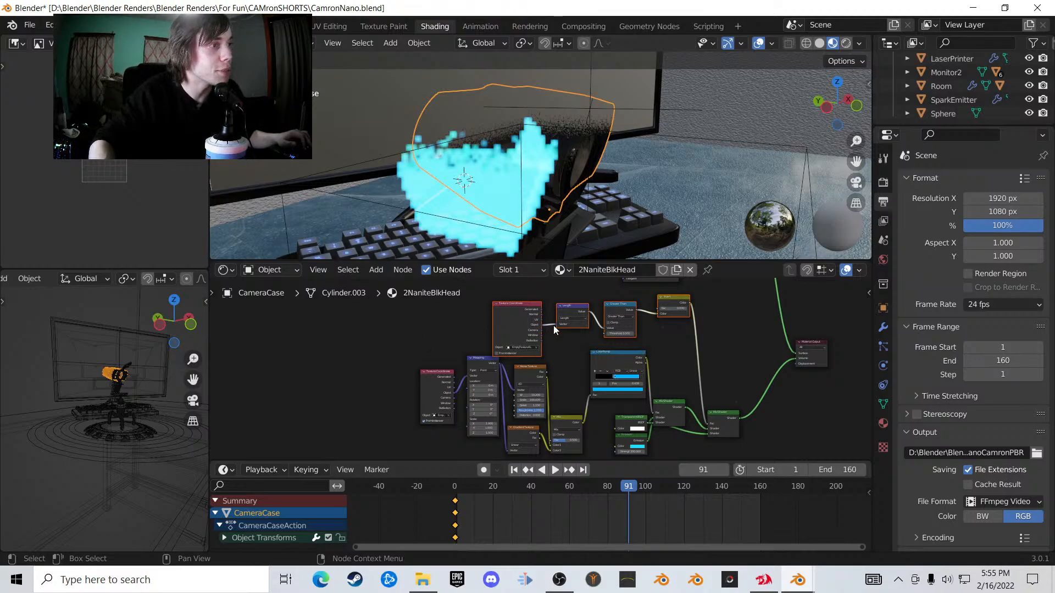
pyautogui.scroll(-3, 555, 330)
pyautogui.scroll(2, 586, 357)
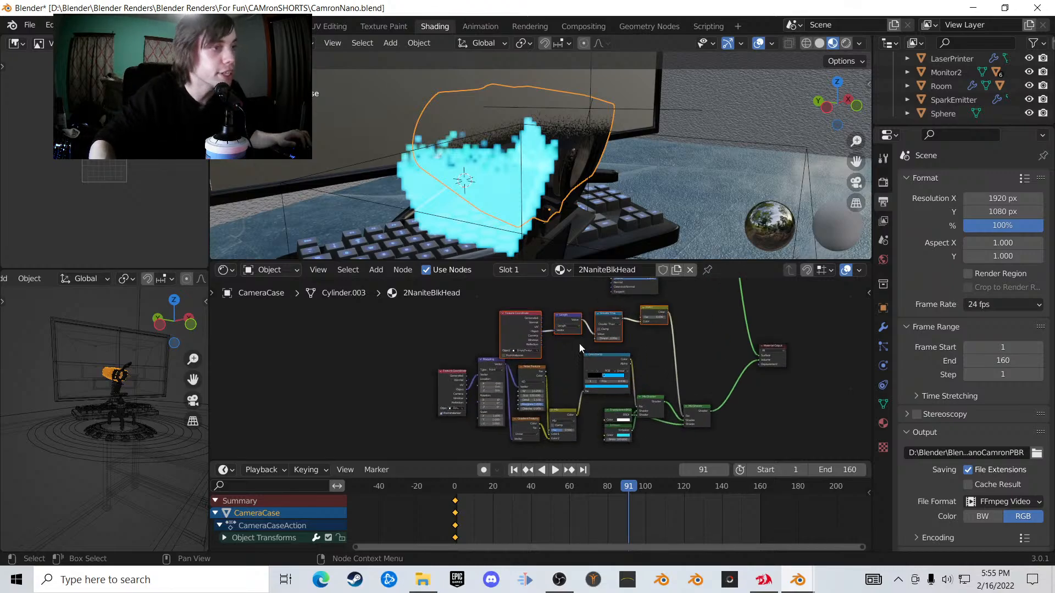
pyautogui.scroll(3, 686, 375)
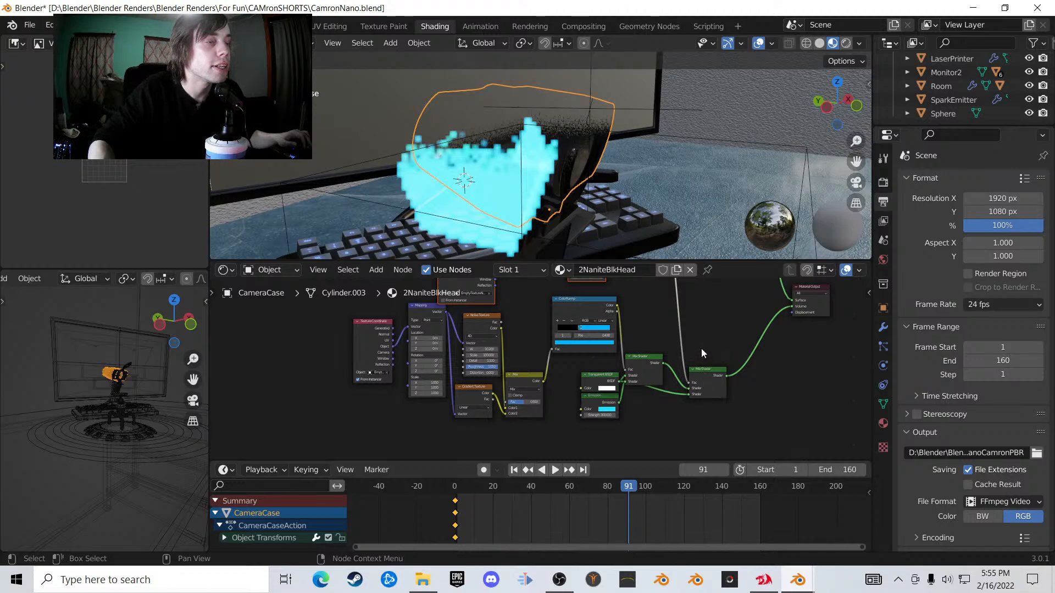
pyautogui.scroll(-3, 701, 348)
pyautogui.moveTo(681, 314); pyautogui.dragTo(679, 360, button='middle')
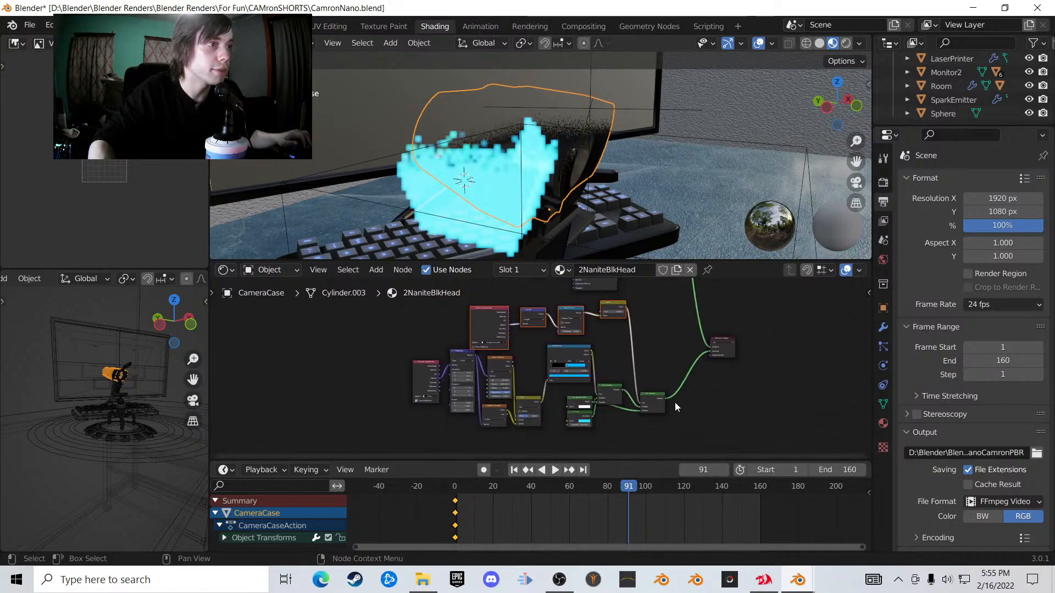
pyautogui.scroll(3, 674, 403)
# - In the emission branch, move the Transparent BSDF node below the first Mix Shader and unlink it from that Mix Shader
pyautogui.moveTo(683, 428); pyautogui.dragTo(377, 370)
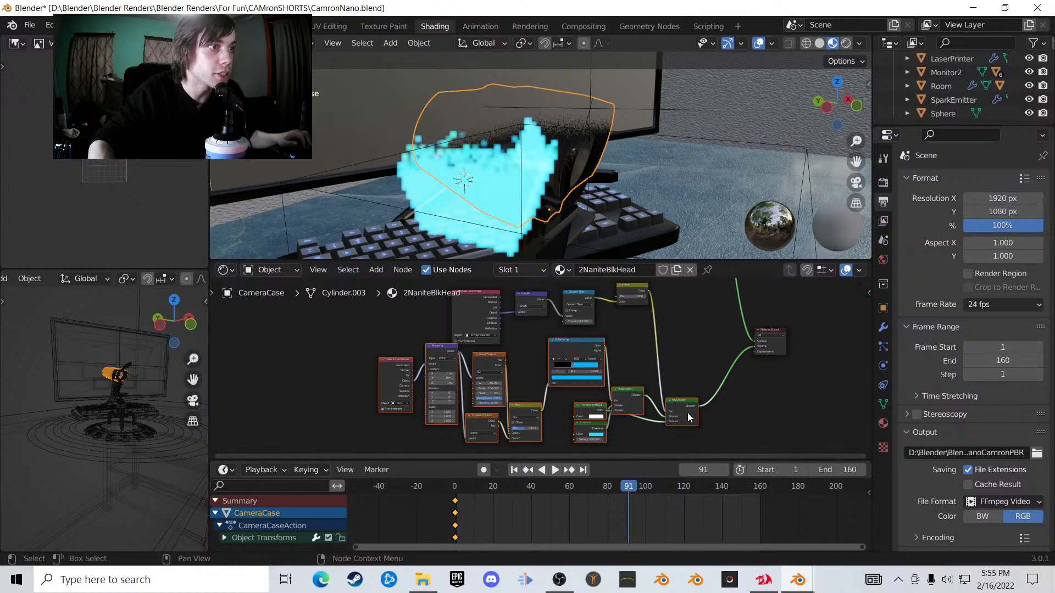
pyautogui.scroll(4, 691, 417)
pyautogui.moveTo(736, 421); pyautogui.dragTo(663, 346, button='middle')
pyautogui.scroll(2, 663, 347)
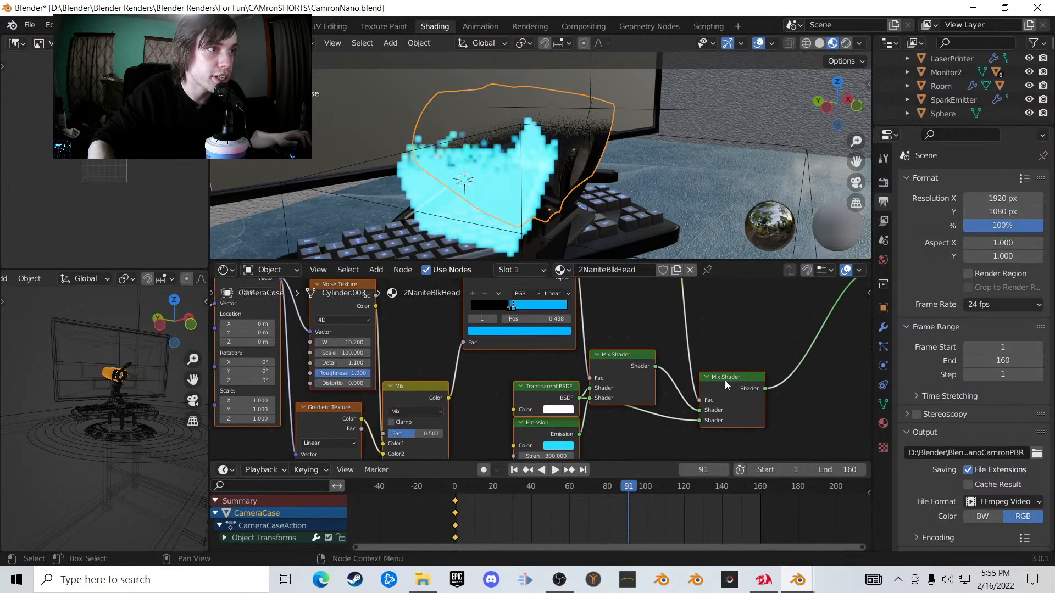
pyautogui.moveTo(557, 388); pyautogui.dragTo(646, 405)
pyautogui.click(573, 359)
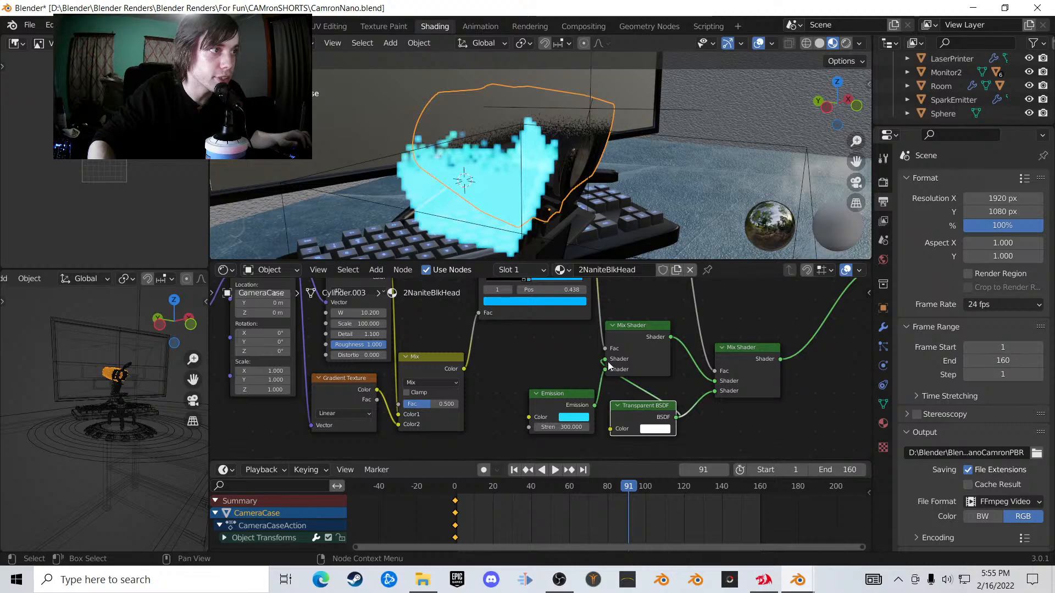
pyautogui.moveTo(604, 369); pyautogui.dragTo(667, 394)
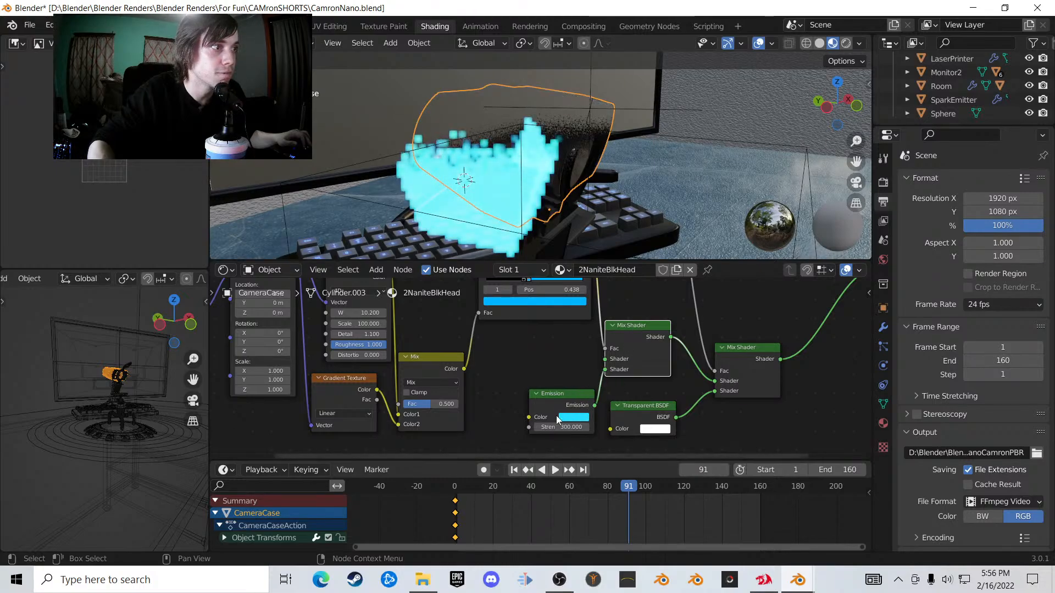
# - Examine the emission branch's texture, ColorRamp and Mix Shader links and compare them with the black-and-white ColorRamp branch
pyautogui.moveTo(587, 313); pyautogui.dragTo(630, 390, button='middle')
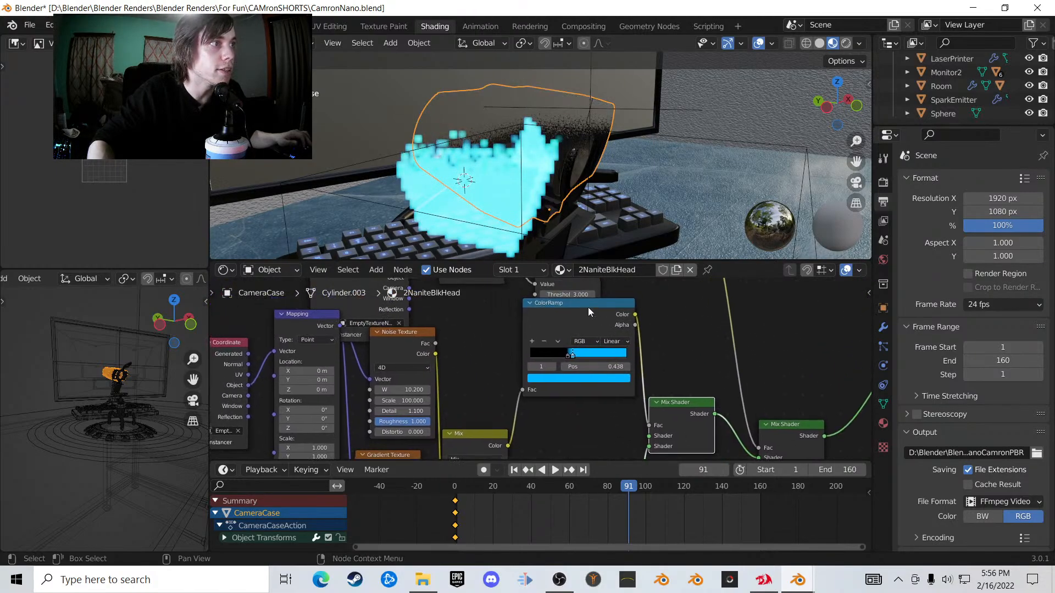
pyautogui.moveTo(564, 401); pyautogui.dragTo(647, 351, button='middle')
pyautogui.moveTo(542, 326); pyautogui.dragTo(599, 387, button='middle')
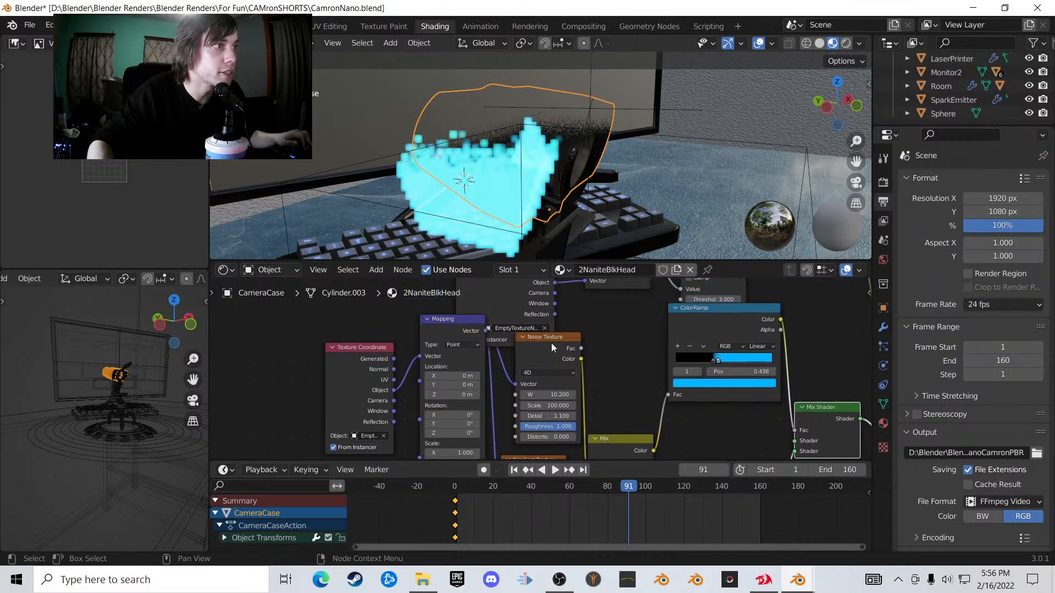
pyautogui.moveTo(552, 347); pyautogui.dragTo(559, 301, button='middle')
pyautogui.moveTo(497, 348); pyautogui.dragTo(531, 400, button='middle')
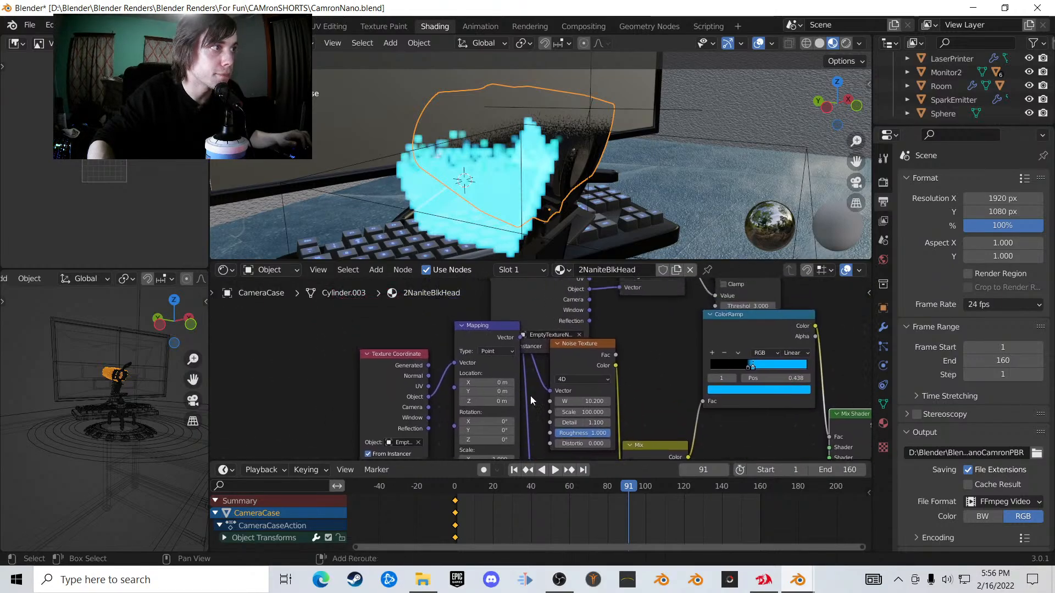
pyautogui.moveTo(431, 394); pyautogui.dragTo(446, 362, button='middle')
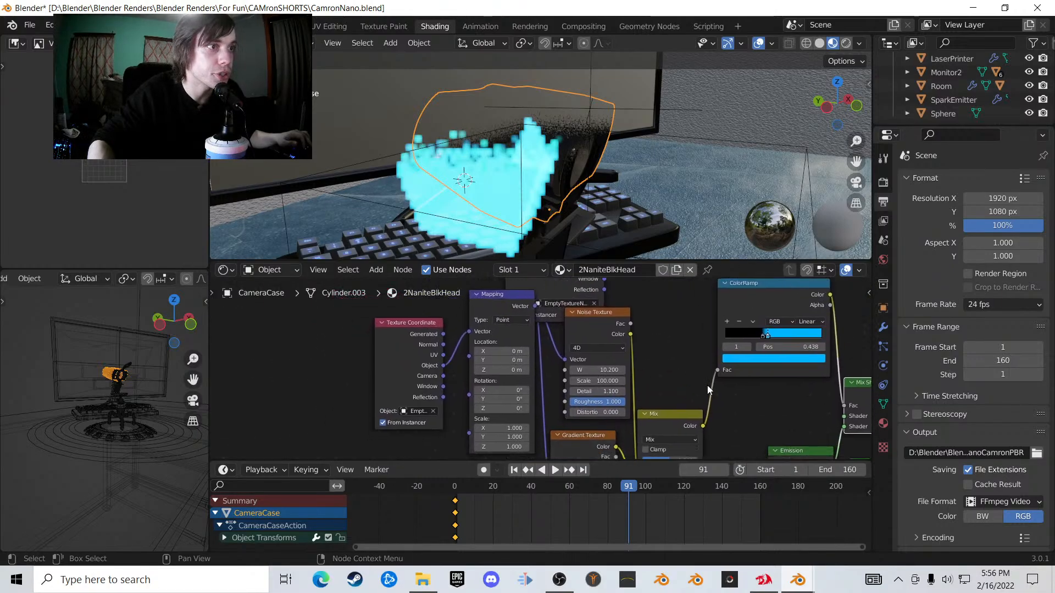
pyautogui.moveTo(739, 403); pyautogui.dragTo(527, 391, button='middle')
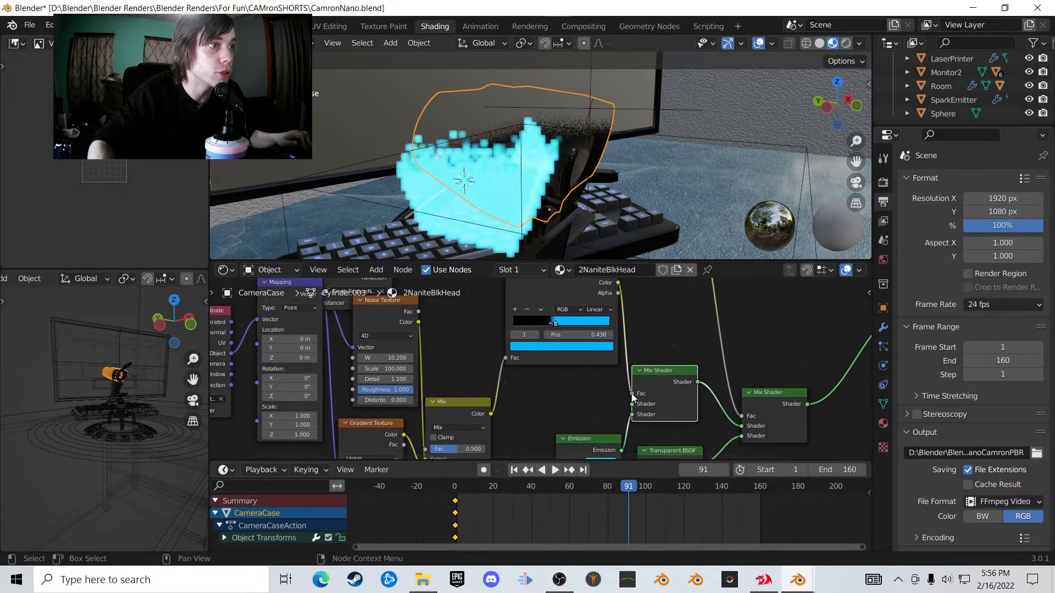
pyautogui.moveTo(632, 394)
pyautogui.mouseDown()
pyautogui.moveTo(619, 394)
pyautogui.moveTo(633, 395)
pyautogui.mouseUp()
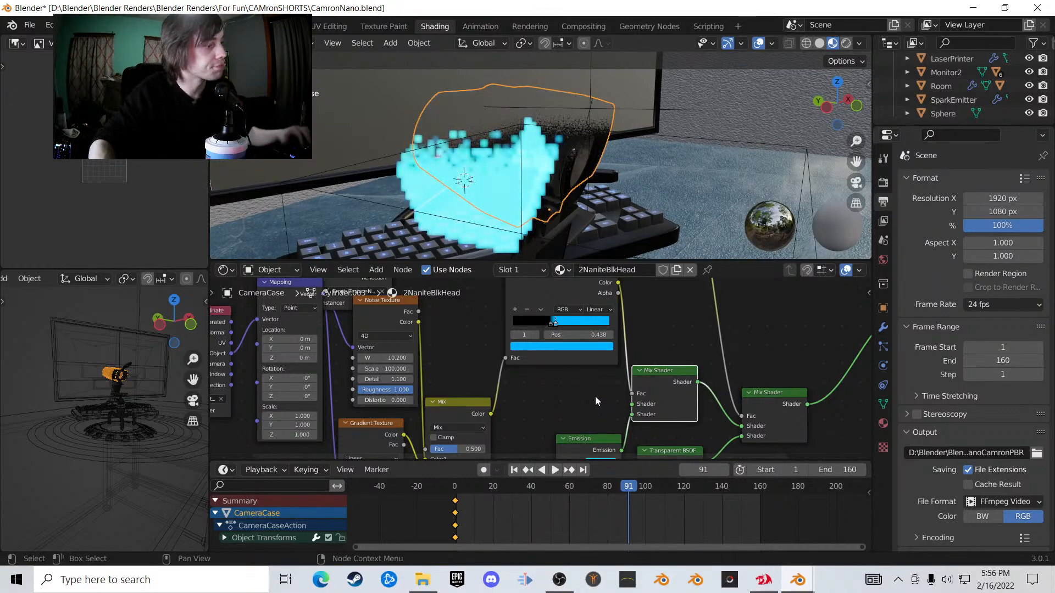
pyautogui.scroll(-2, 595, 396)
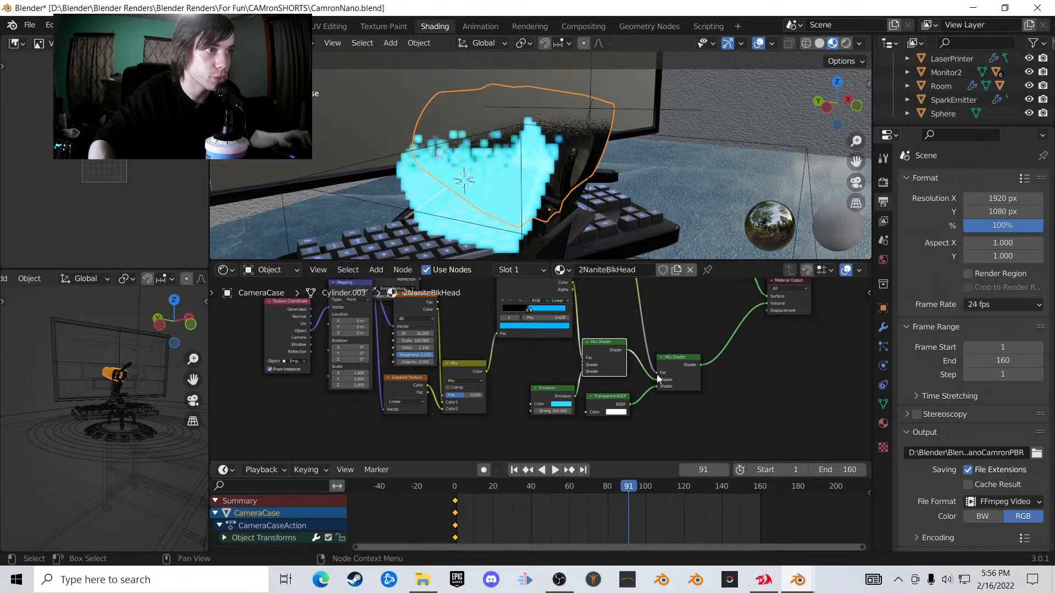
pyautogui.keyDown('shift'); pyautogui.moveTo(663, 324); pyautogui.dragTo(669, 348, button='middle'); pyautogui.keyUp('shift')
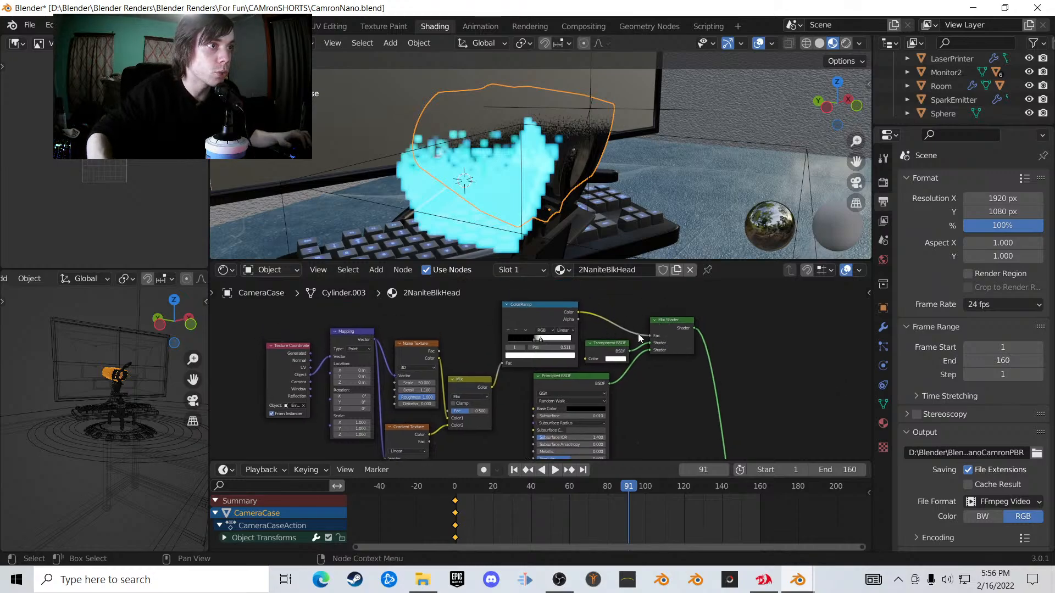
pyautogui.keyDown('shift'); pyautogui.moveTo(661, 390); pyautogui.dragTo(655, 370, button='middle'); pyautogui.keyUp('shift')
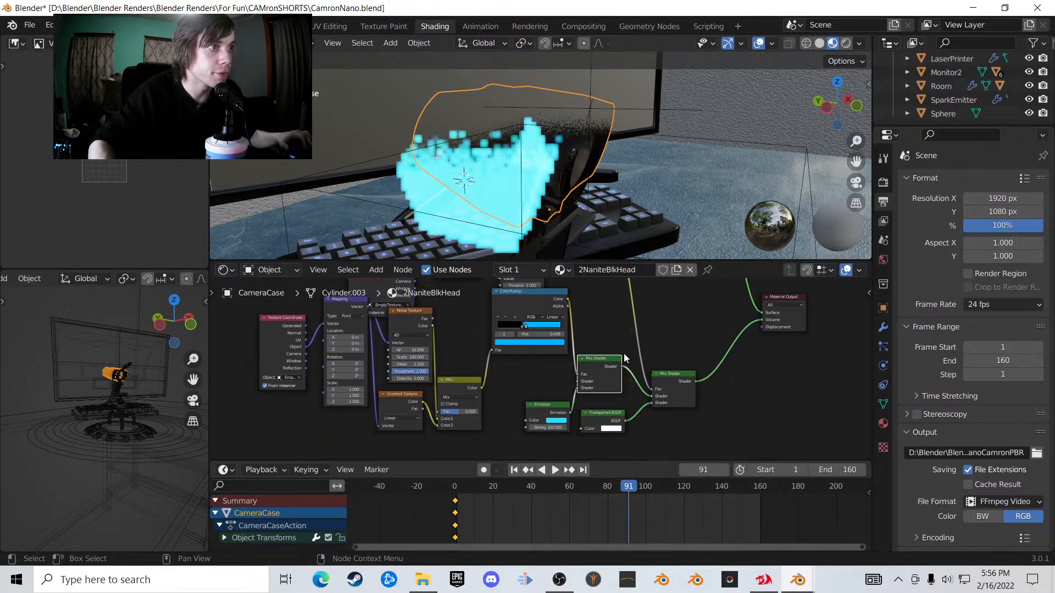
# - Select the Texture Coordinate, Length, Greater Than and Invert nodes again to review their link to the Mix Shader
pyautogui.moveTo(624, 330); pyautogui.dragTo(662, 427, button='middle')
pyautogui.moveTo(636, 372); pyautogui.dragTo(412, 337)
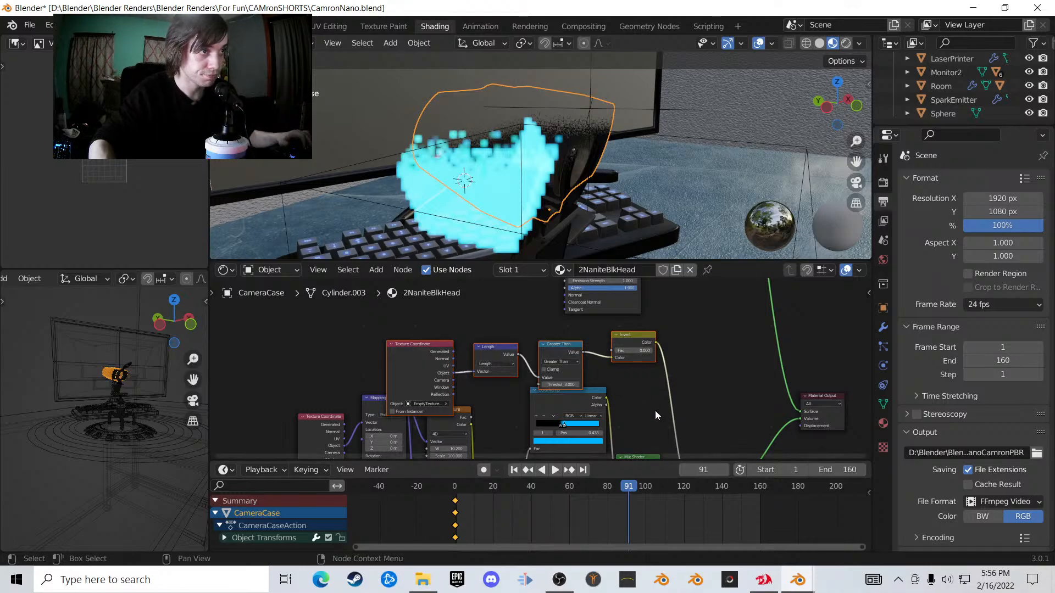
pyautogui.moveTo(655, 410); pyautogui.dragTo(624, 352, button='middle')
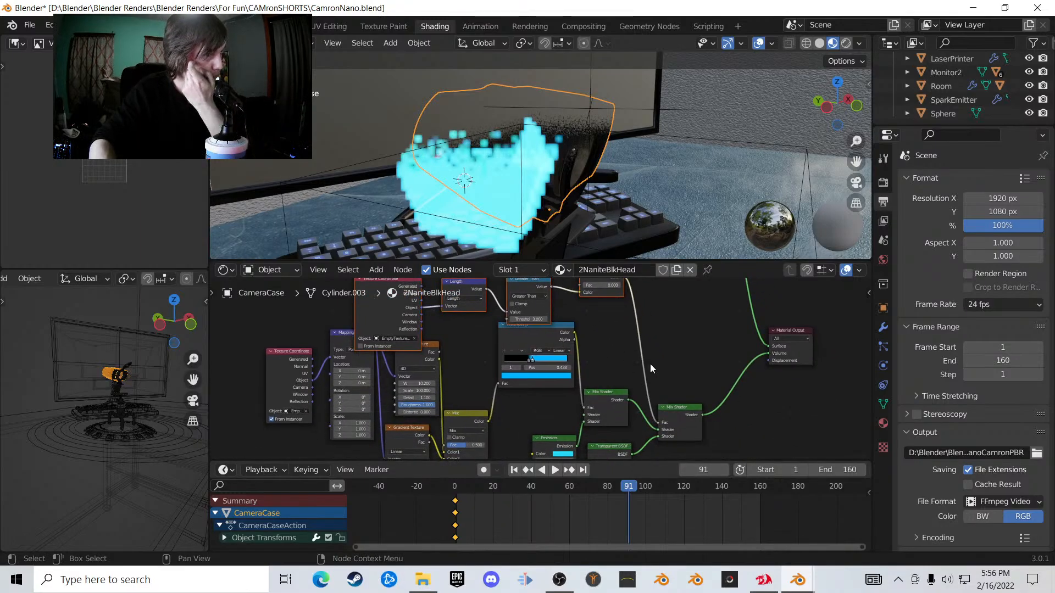
# - Select the CamStandTopPad object and move the Principled BSDF node slightly lower in its 2NaniteBlkRubber node tree
pyautogui.scroll(-2, 566, 190)
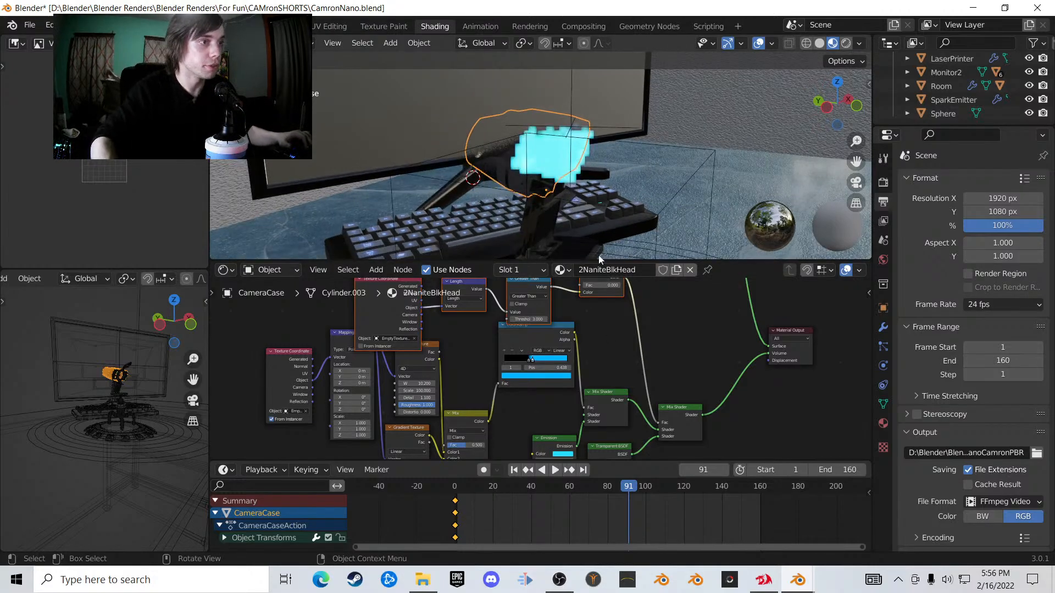
pyautogui.scroll(-4, 577, 222)
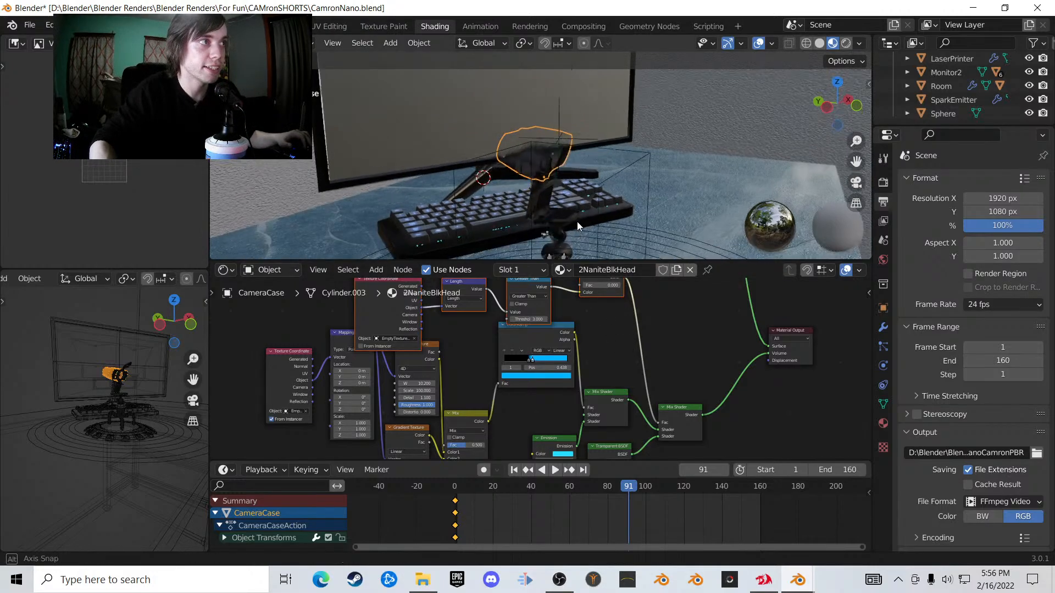
pyautogui.moveTo(577, 222); pyautogui.dragTo(599, 204, button='middle')
pyautogui.scroll(-4, 648, 331)
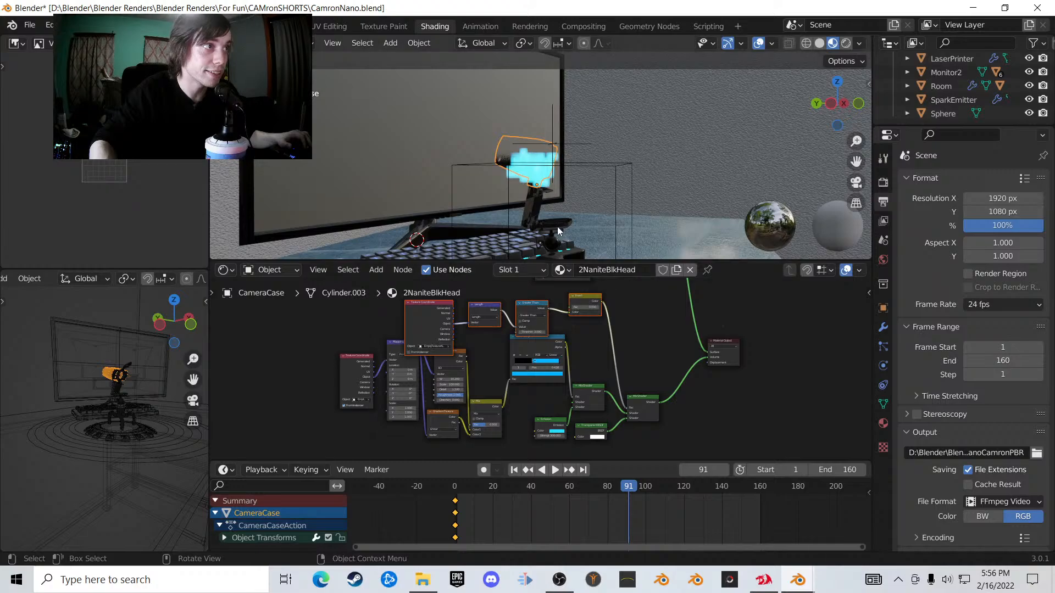
pyautogui.scroll(6, 557, 225)
pyautogui.scroll(-3, 519, 156)
pyautogui.click(524, 176)
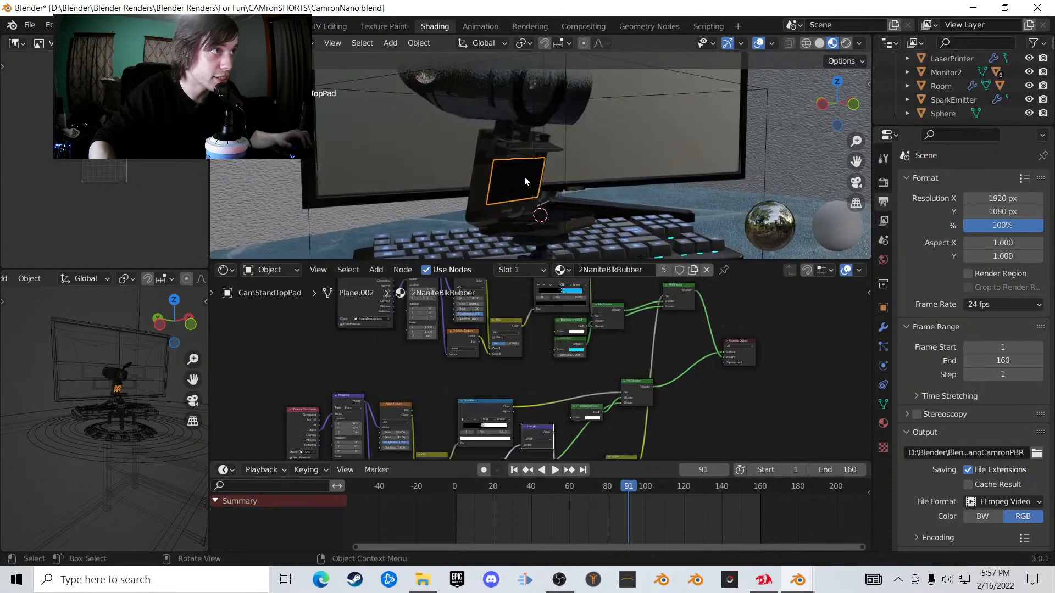
pyautogui.scroll(-1, 592, 375)
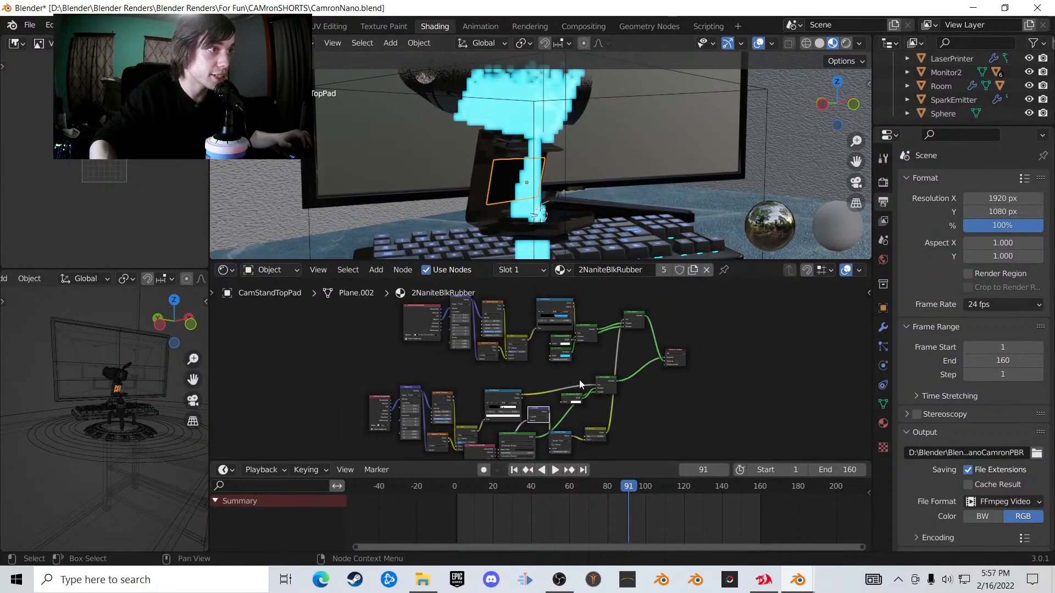
pyautogui.moveTo(557, 395); pyautogui.dragTo(569, 307, button='middle')
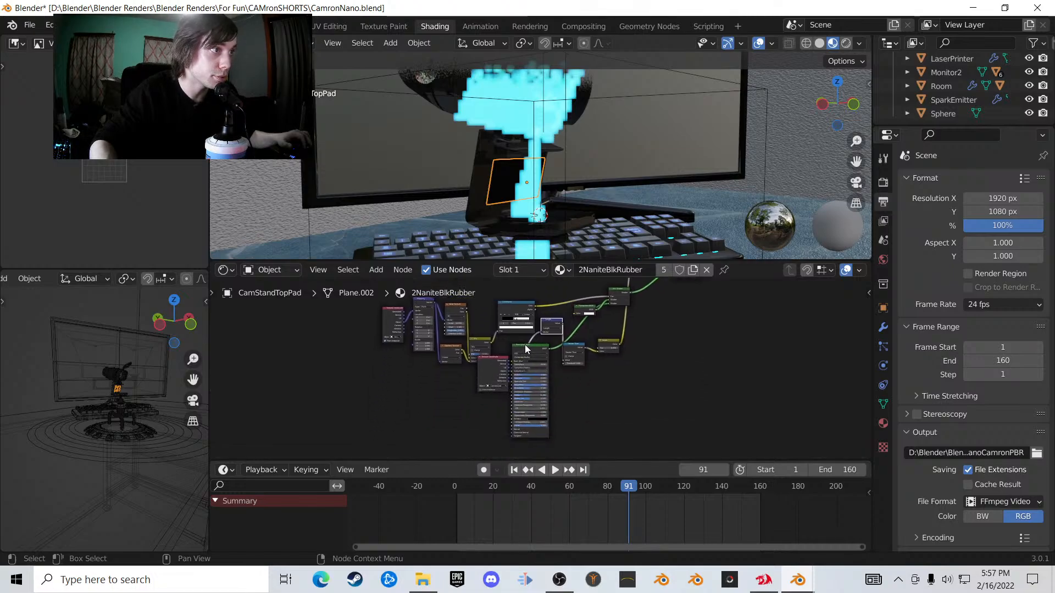
pyautogui.moveTo(526, 350)
pyautogui.mouseDown()
pyautogui.moveTo(527, 358)
pyautogui.moveTo(560, 353)
pyautogui.moveTo(532, 364)
pyautogui.mouseUp()
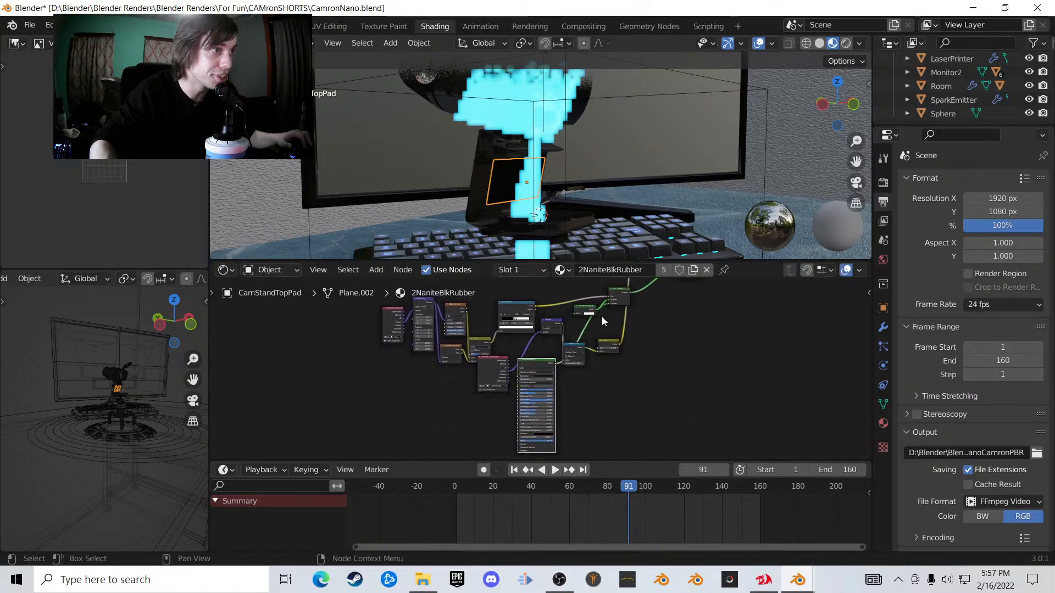
# - Select the CamStandTop object and inspect the upper branches of its 2NaniteBlk node tree
pyautogui.click(482, 156)
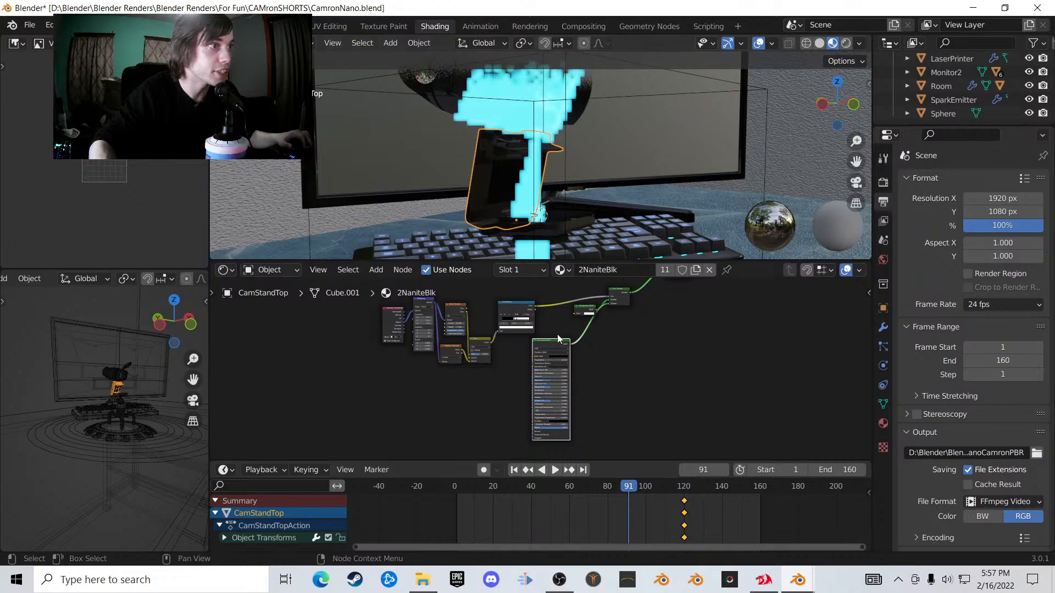
pyautogui.keyDown('shift'); pyautogui.scroll(5, 694, 407); pyautogui.keyUp('shift')
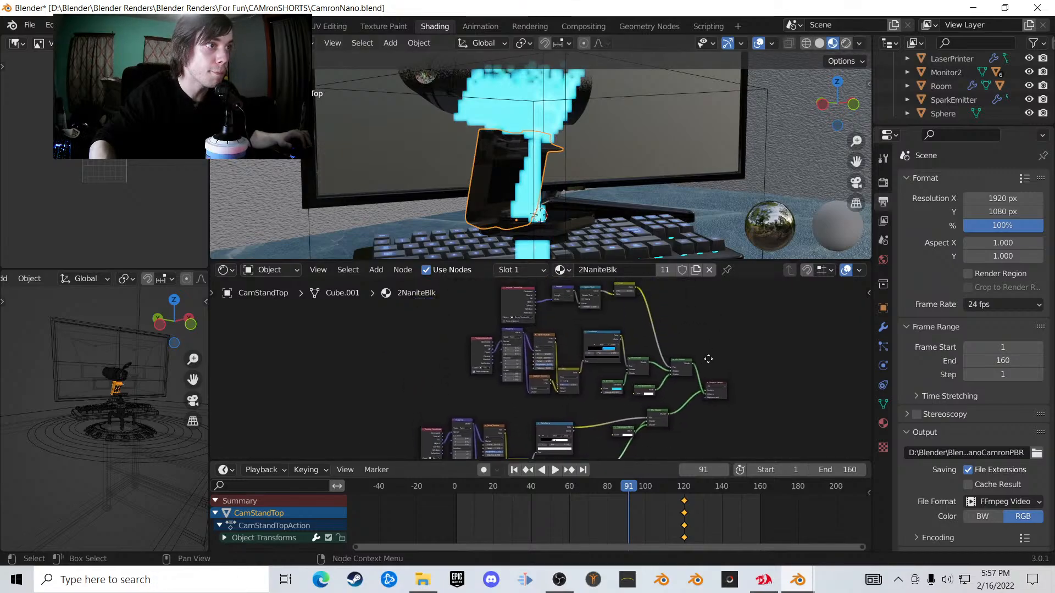
pyautogui.scroll(2, 658, 368)
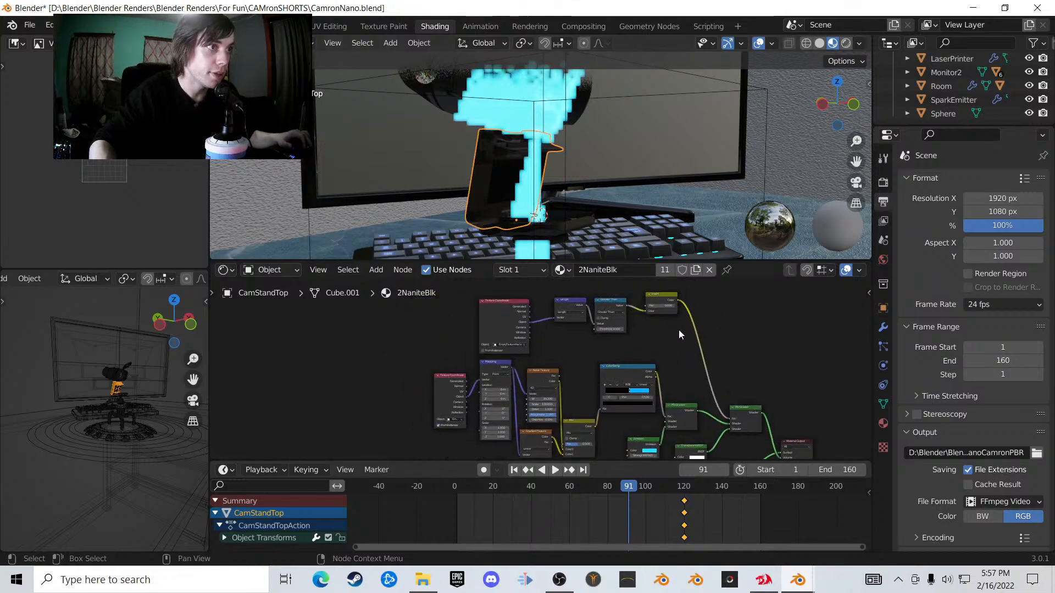
# - Select the emission branch from its Texture Coordinate through the Transparent BSDF and final Mix Shader, and move these nodes slightly down and left
pyautogui.scroll(2, 646, 328)
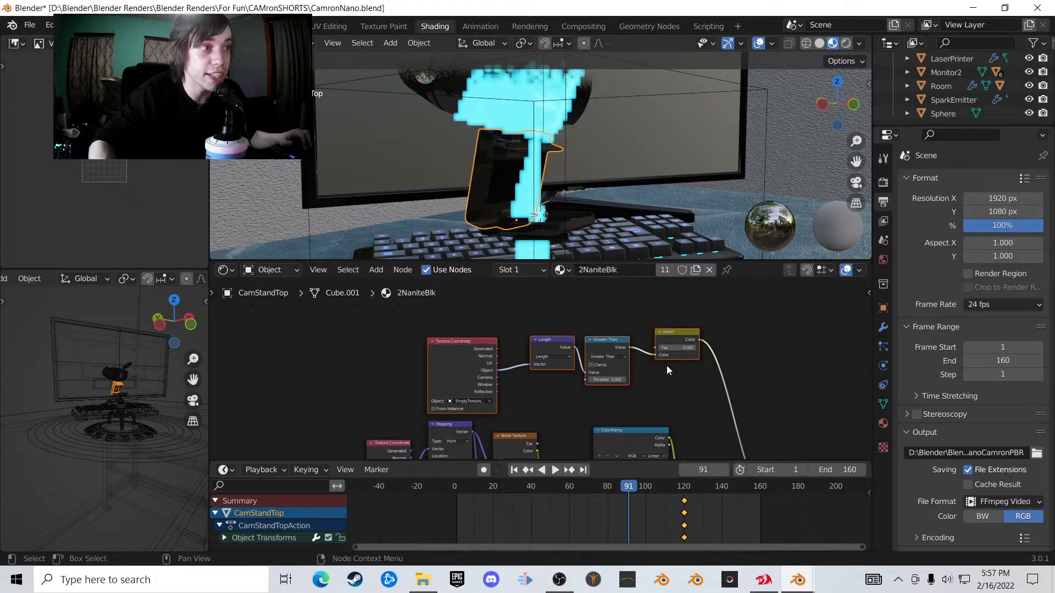
pyautogui.moveTo(680, 420); pyautogui.dragTo(643, 315, button='middle')
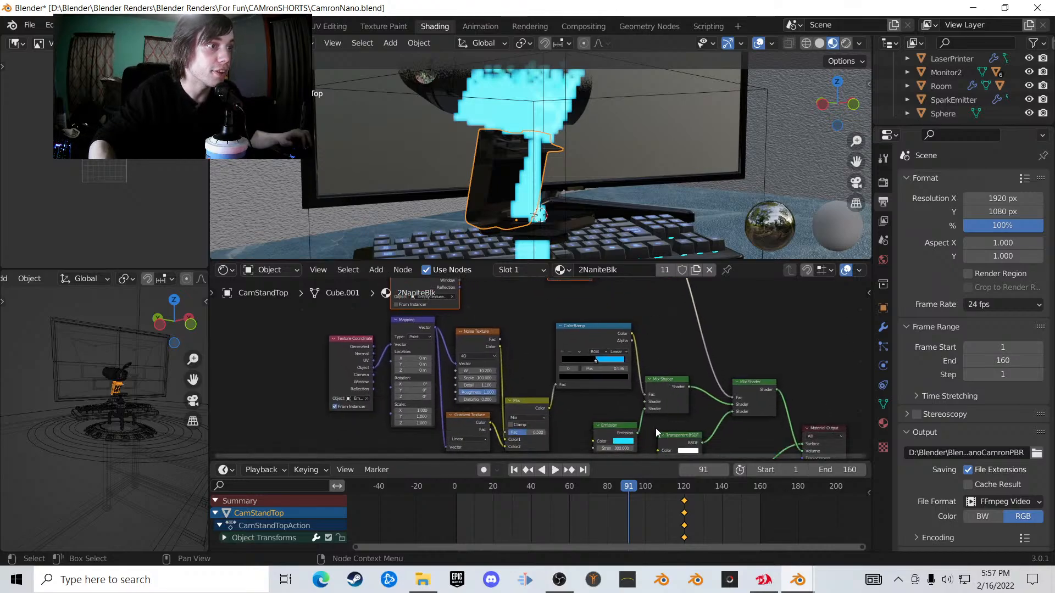
pyautogui.moveTo(655, 427); pyautogui.dragTo(330, 343)
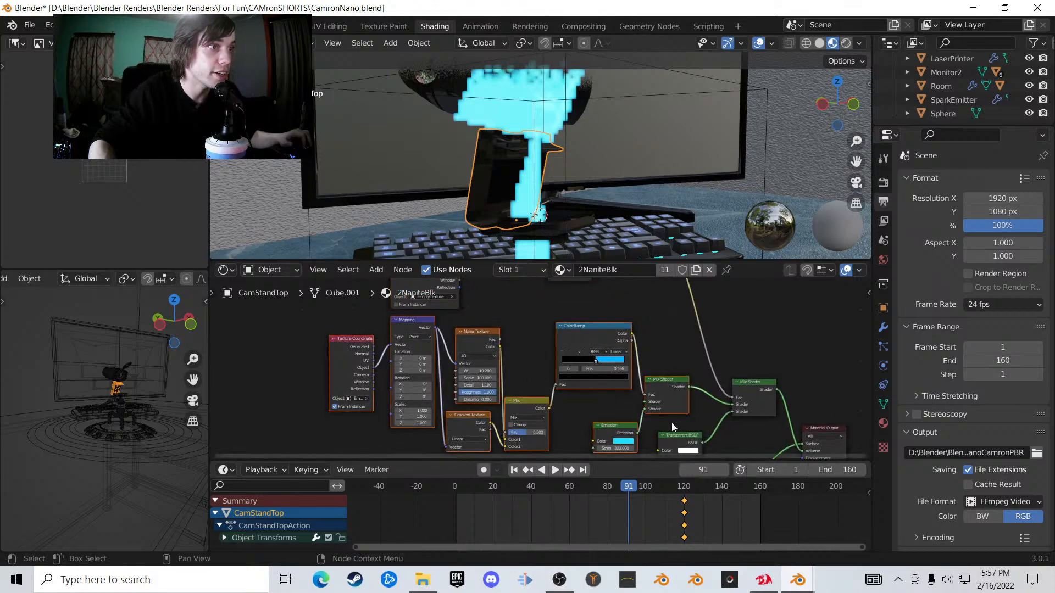
pyautogui.keyDown('shift'); pyautogui.click(693, 443); pyautogui.keyUp('shift')
pyautogui.keyDown('shift'); pyautogui.click(743, 384); pyautogui.keyUp('shift')
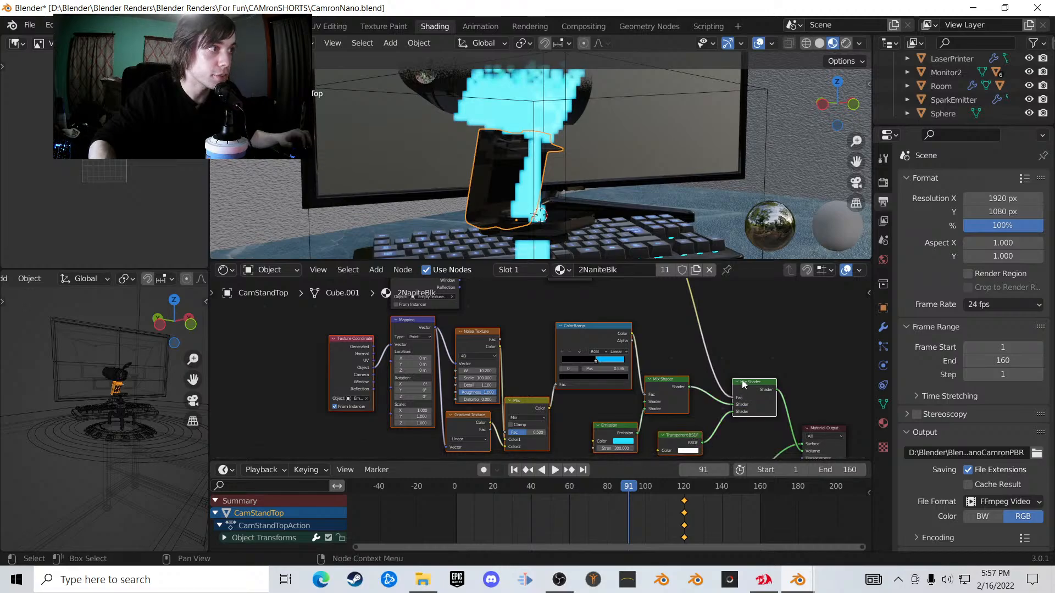
pyautogui.press('g')
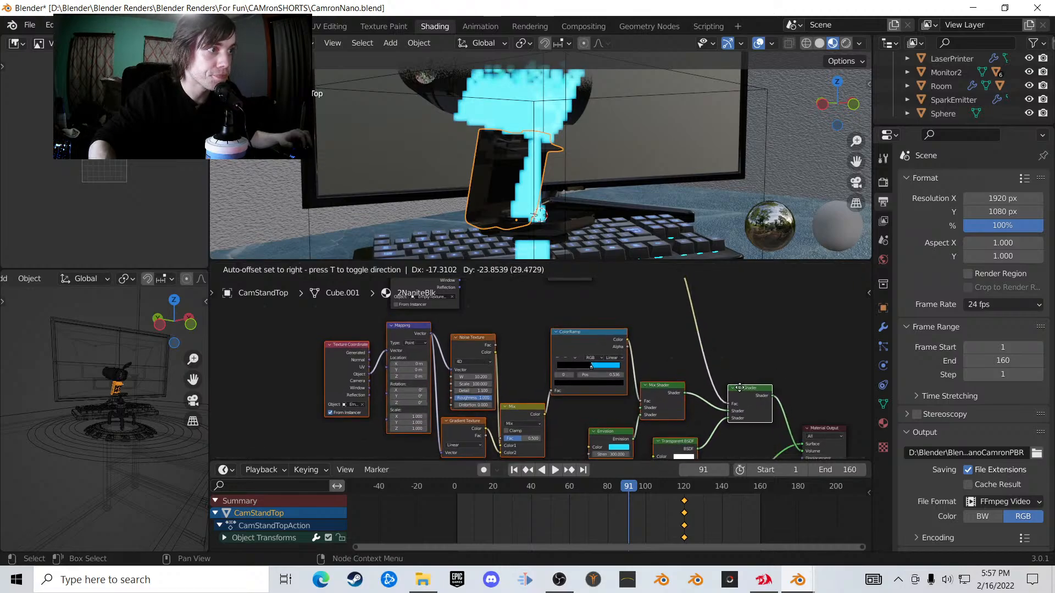
pyautogui.click(741, 392)
# - Examine the emission branch, then select the Texture Coordinate, Length, Greater Than and Invert nodes above it and inspect them beside the dissolving model
pyautogui.scroll(-2, 741, 391)
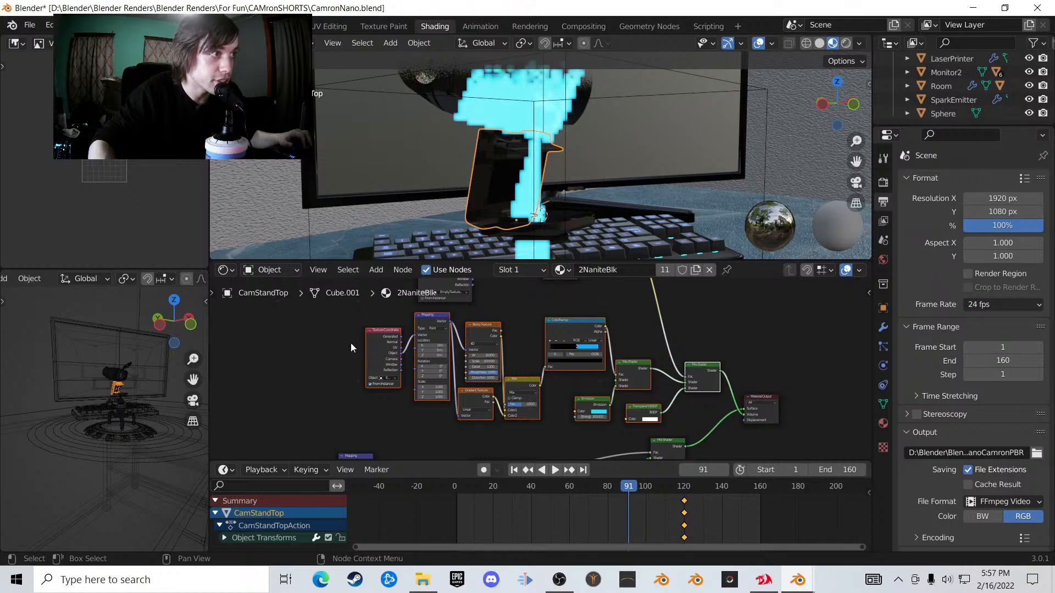
pyautogui.moveTo(352, 323); pyautogui.dragTo(713, 404)
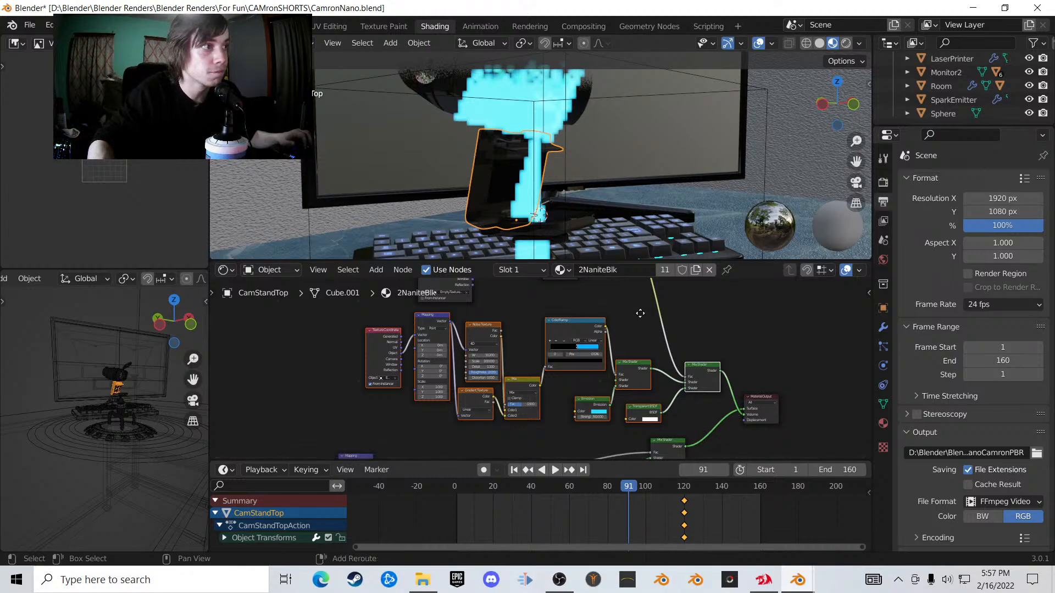
pyautogui.moveTo(639, 314); pyautogui.dragTo(655, 403, button='middle')
pyautogui.moveTo(644, 378); pyautogui.dragTo(405, 306)
pyautogui.moveTo(715, 417); pyautogui.dragTo(681, 417, button='middle')
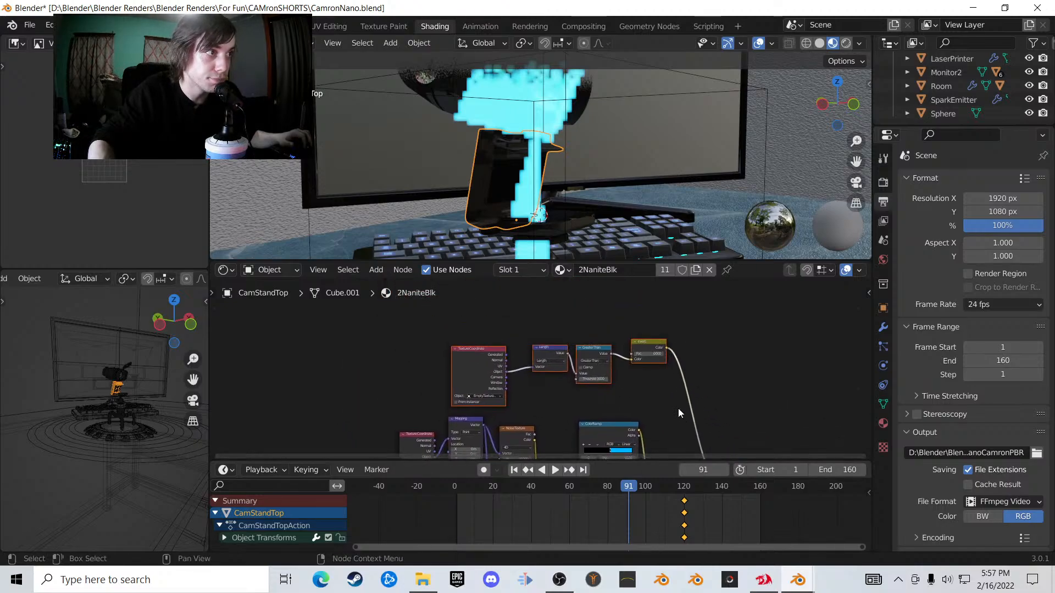
pyautogui.scroll(4, 670, 396)
pyautogui.scroll(1, 666, 388)
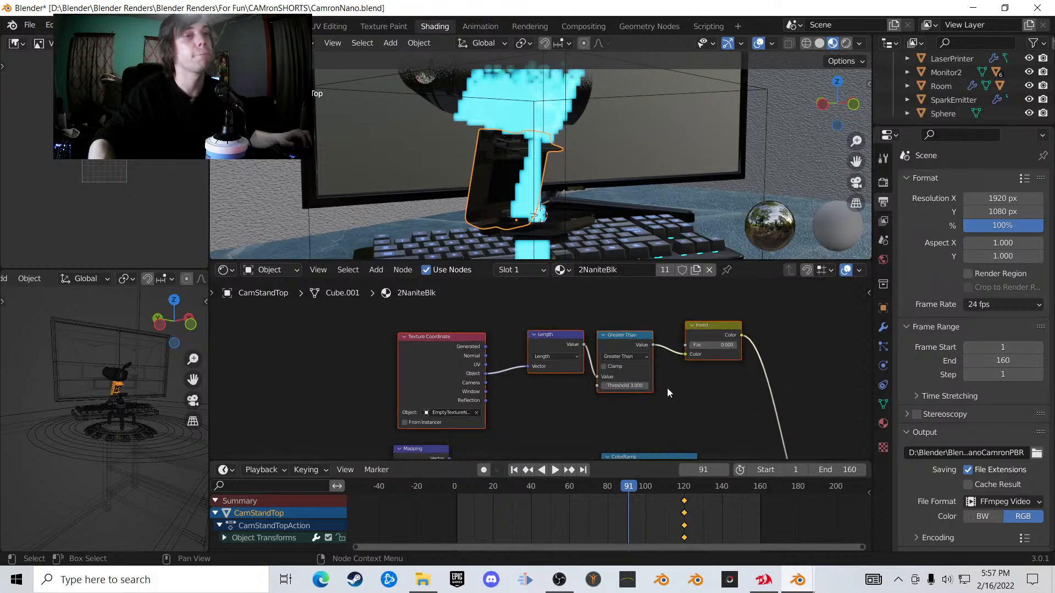
pyautogui.scroll(-2, 667, 388)
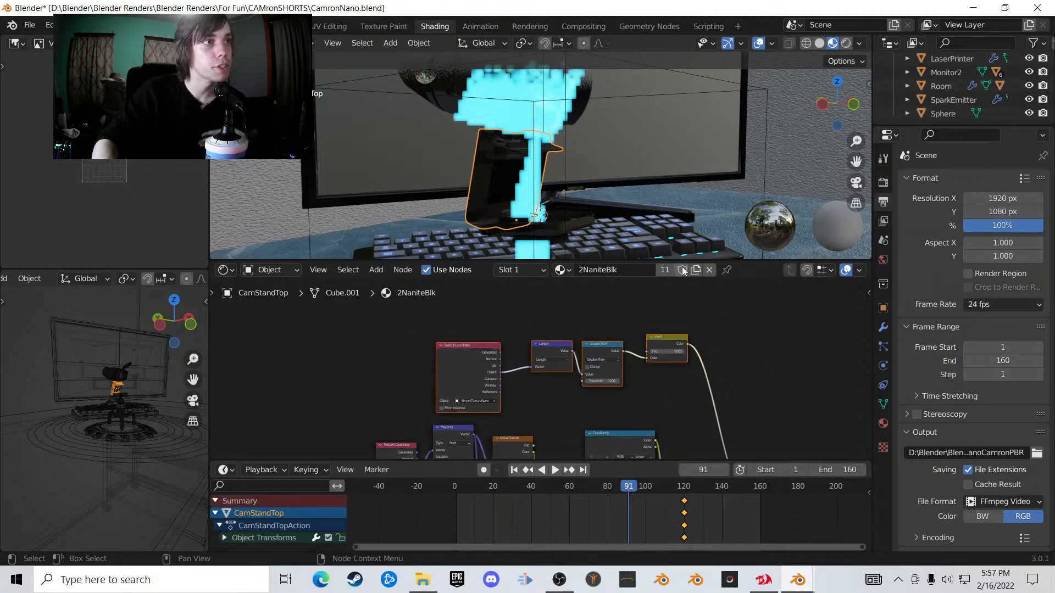
pyautogui.scroll(-3, 657, 226)
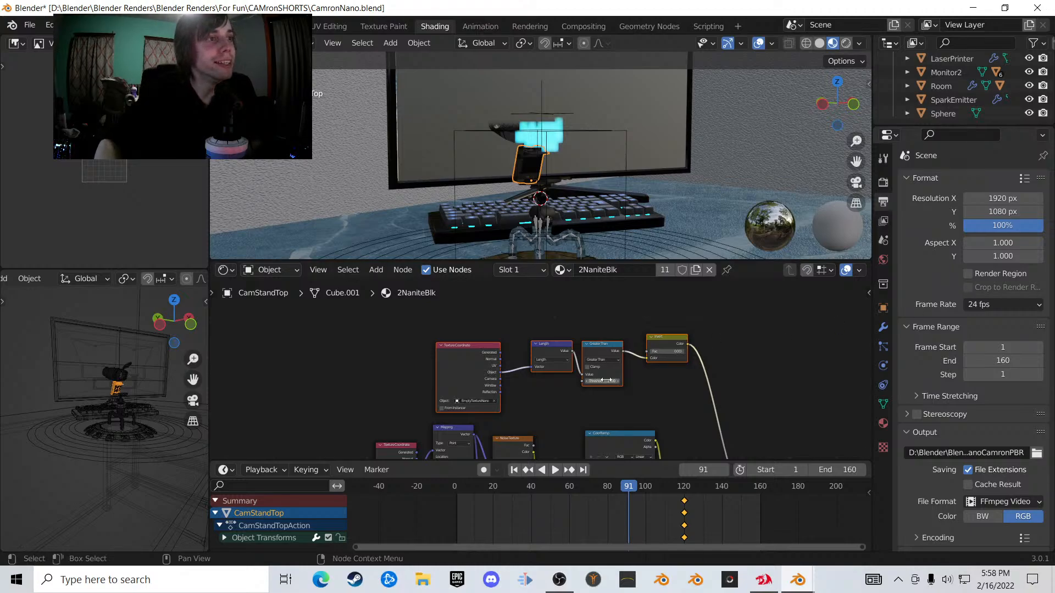
pyautogui.scroll(-3, 674, 371)
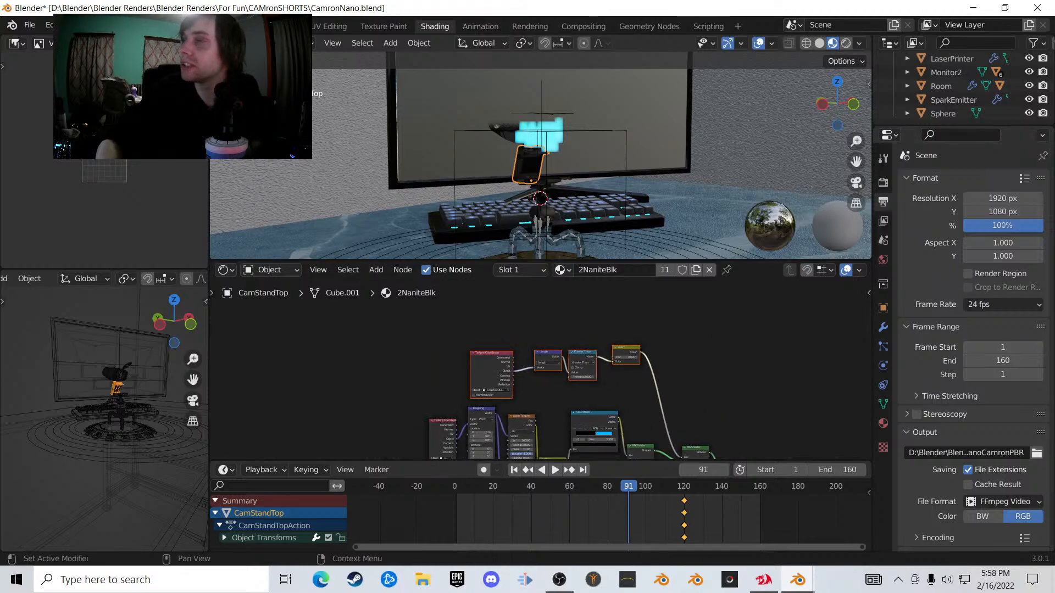